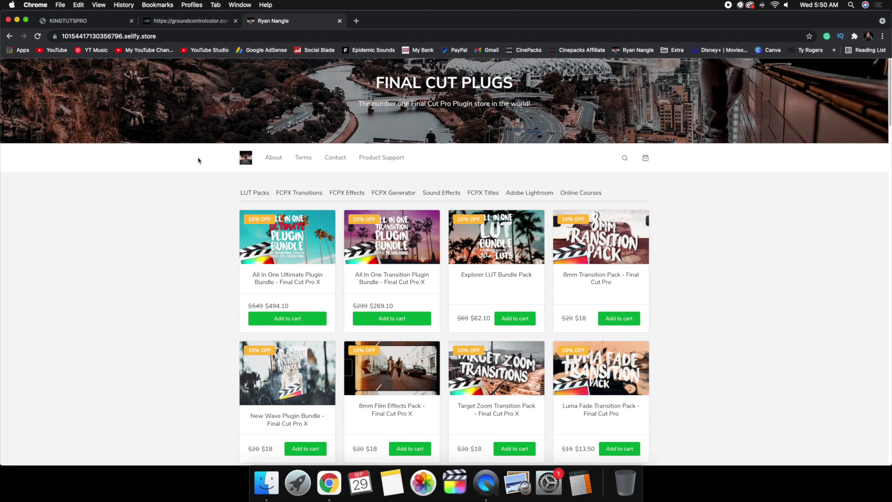
Preview the sample images of the 15 PREMIUM LUTS product in the KINGTUTSPRO store and return to its storefront
{"action": "left_click", "coordinate": [96, 21]}
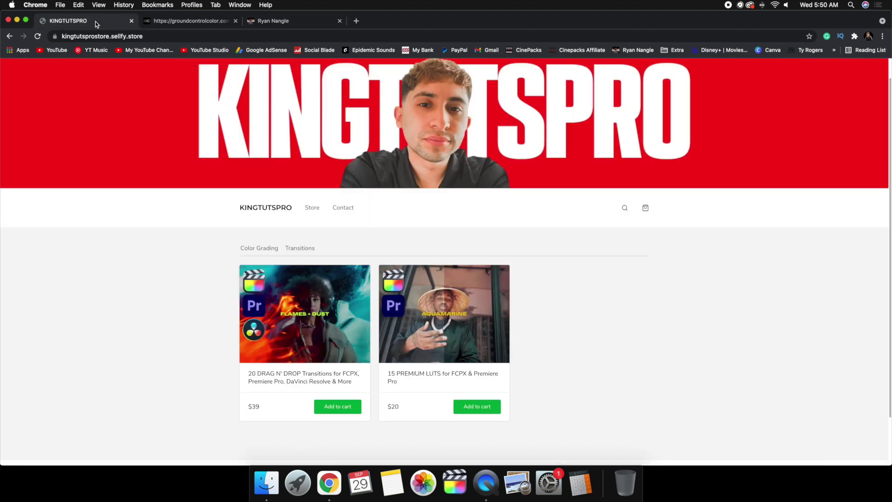
{"action": "left_click", "coordinate": [447, 309]}
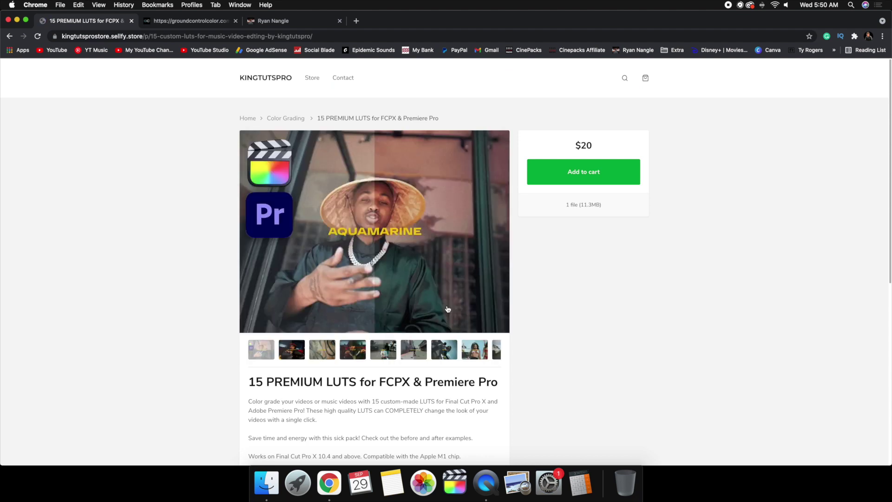
{"action": "left_click", "coordinate": [296, 344]}
{"action": "left_click", "coordinate": [321, 351]}
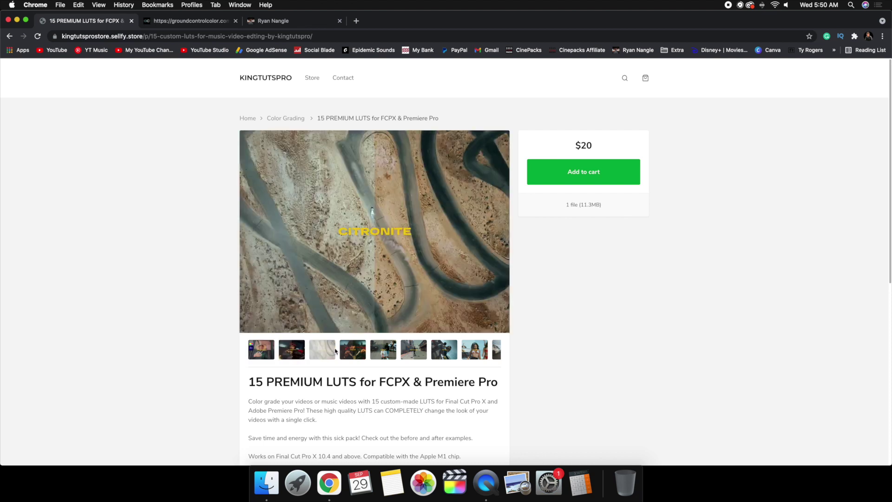
{"action": "left_click", "coordinate": [344, 349]}
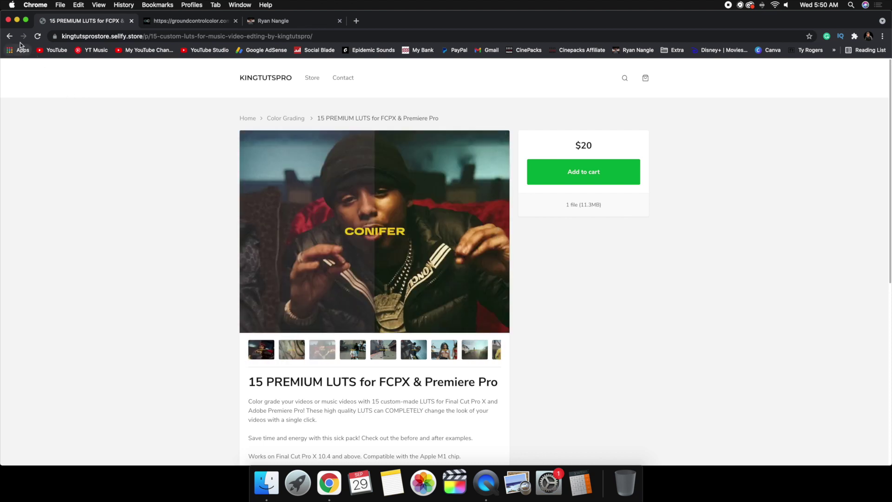
{"action": "left_click", "coordinate": [10, 36]}
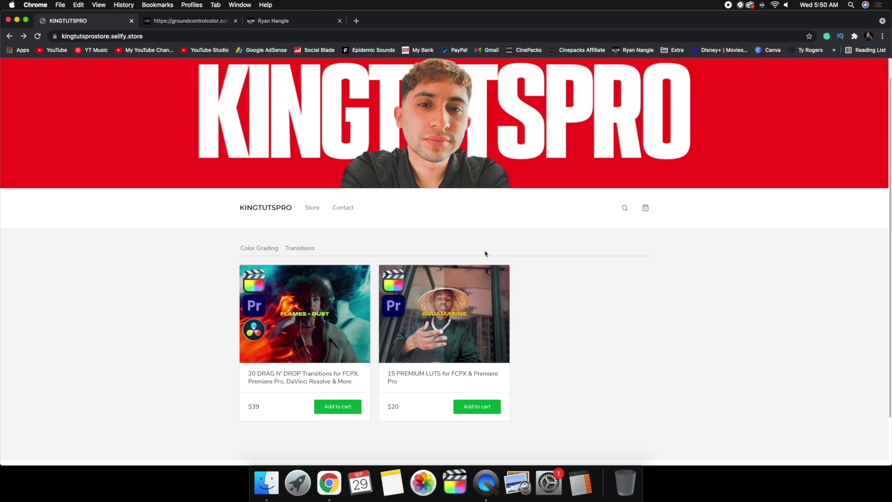
Look through the free color grading LUTs offered on the GroundControl site
{"action": "left_click", "coordinate": [185, 21]}
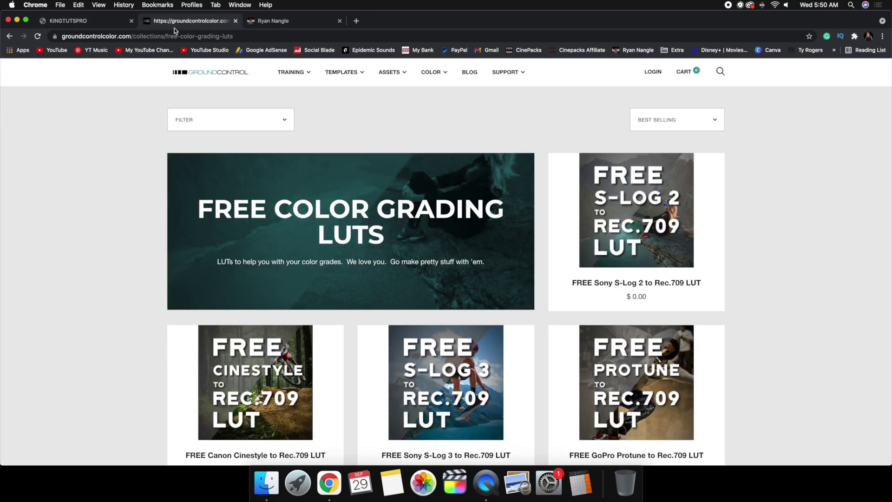
{"action": "scroll", "coordinate": [119, 141], "scroll_direction": "down", "scroll_amount": 2}
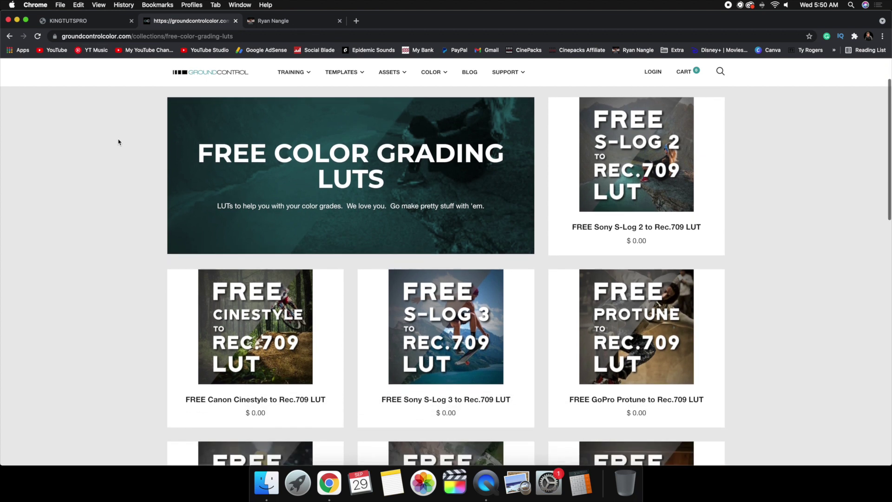
{"action": "scroll", "coordinate": [119, 142], "scroll_direction": "down", "scroll_amount": 2}
{"action": "scroll", "coordinate": [119, 142], "scroll_direction": "down", "scroll_amount": 4}
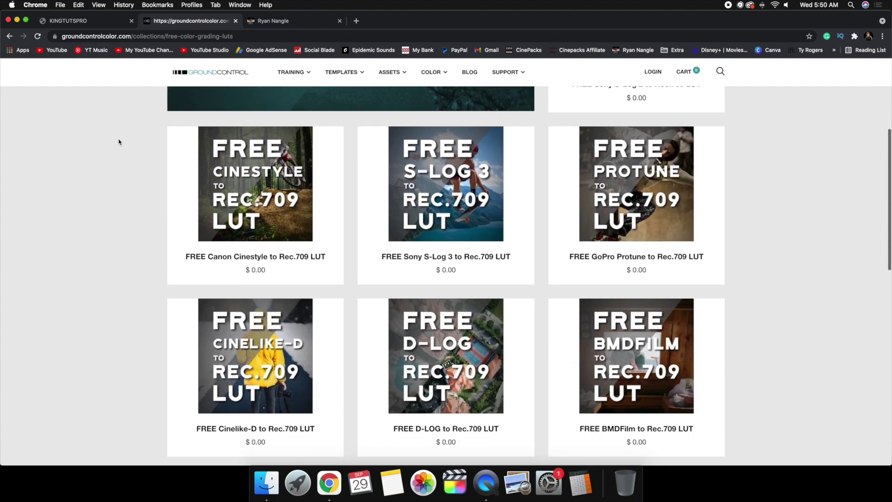
{"action": "scroll", "coordinate": [119, 142], "scroll_direction": "down", "scroll_amount": 15}
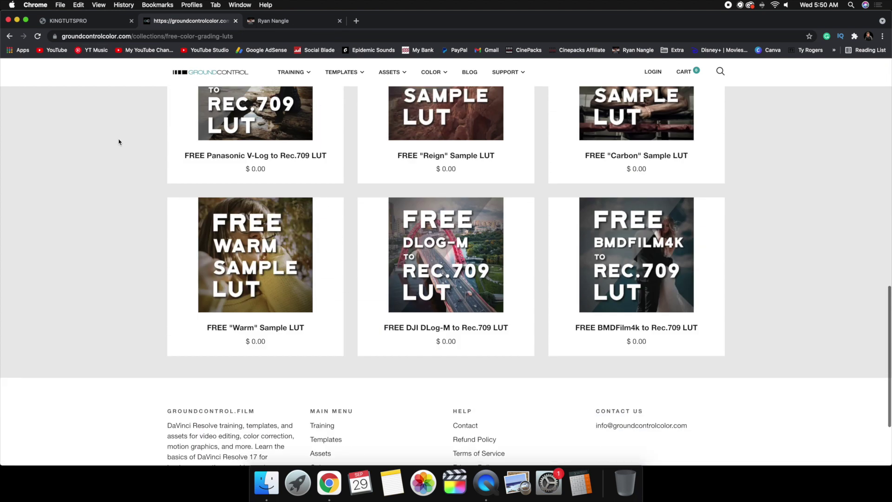
{"action": "scroll", "coordinate": [119, 142], "scroll_direction": "down", "scroll_amount": 4}
{"action": "scroll", "coordinate": [119, 142], "scroll_direction": "up", "scroll_amount": 10}
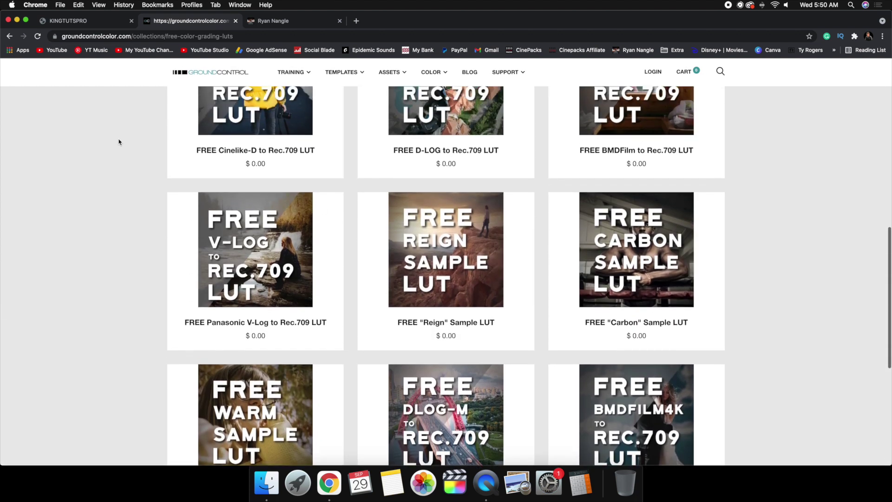
{"action": "scroll", "coordinate": [119, 142], "scroll_direction": "up", "scroll_amount": 10}
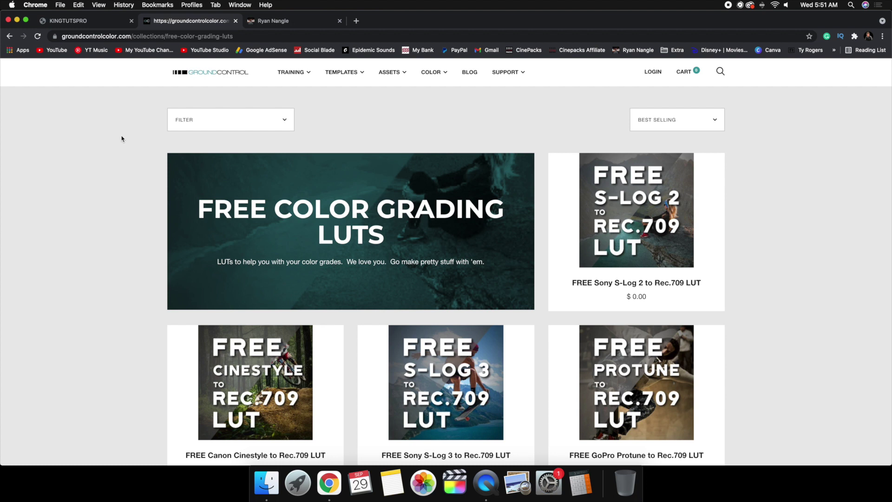
Switch to the Final Cut Plugs store and close the GroundControl and KINGTUTSPRO pages
{"action": "left_click", "coordinate": [264, 22]}
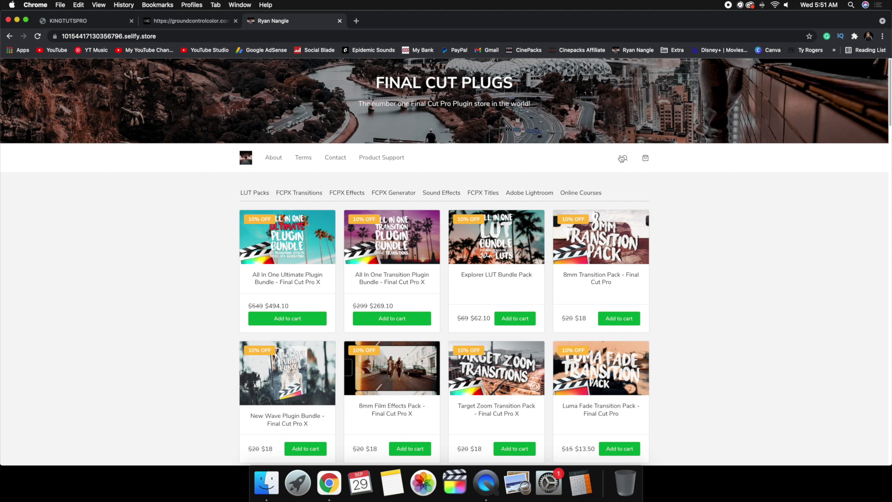
{"action": "left_click", "coordinate": [237, 23]}
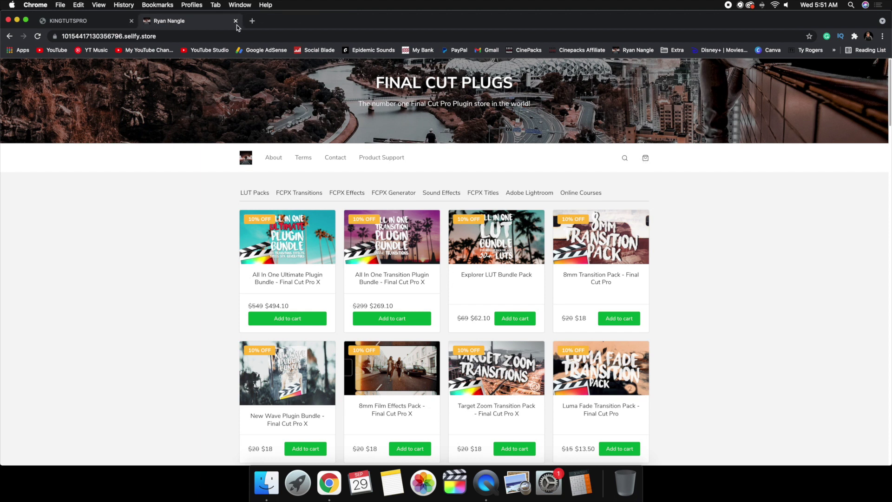
{"action": "left_click", "coordinate": [131, 21]}
Search the Final Cut Plugs store for "lut"
{"action": "left_click", "coordinate": [625, 158]}
{"action": "type", "text": "lut"}
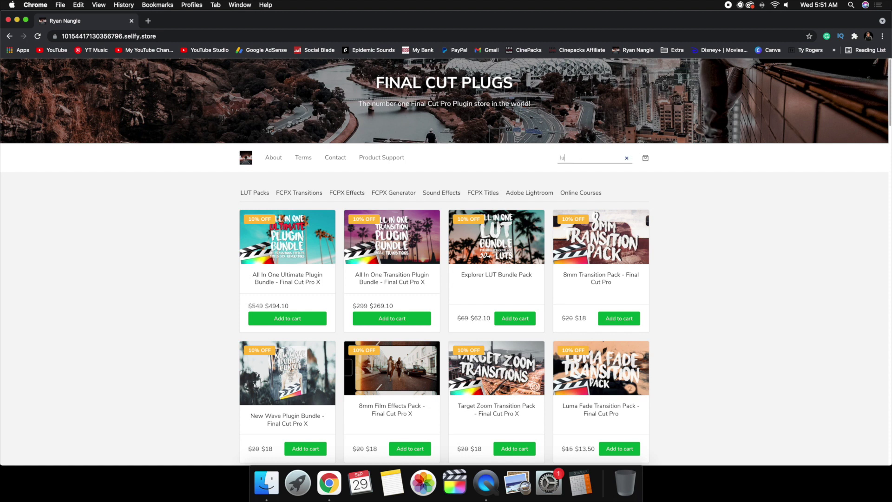
{"action": "key", "text": "Return"}
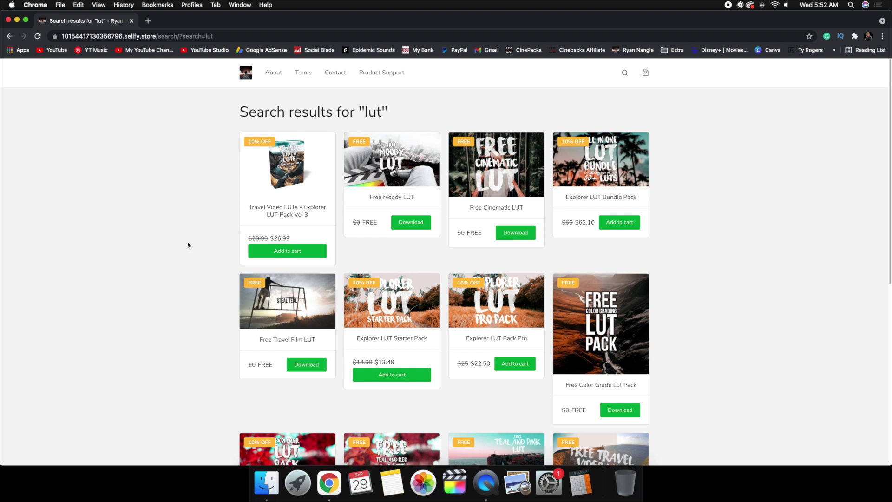
Order the Free Teal And Red LUT from the search results, agreeing to the terms and conditions at checkout
{"action": "scroll", "coordinate": [193, 244], "scroll_direction": "down", "scroll_amount": 3}
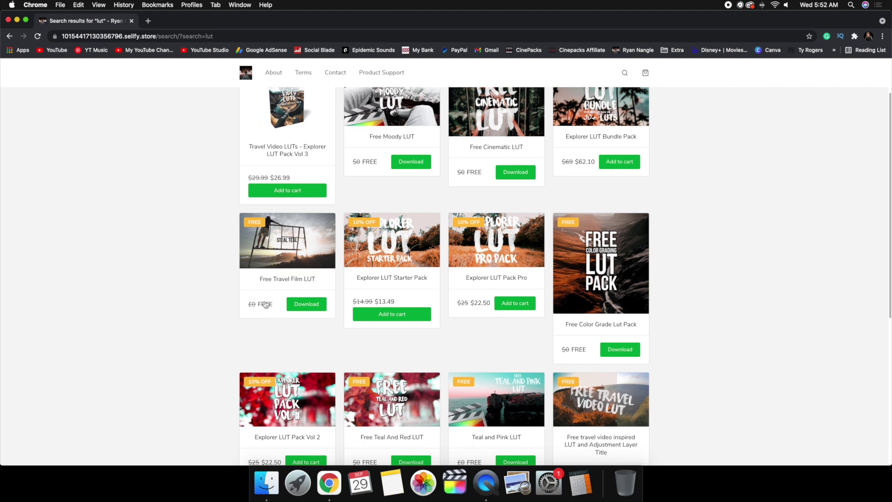
{"action": "scroll", "coordinate": [203, 301], "scroll_direction": "down", "scroll_amount": 8}
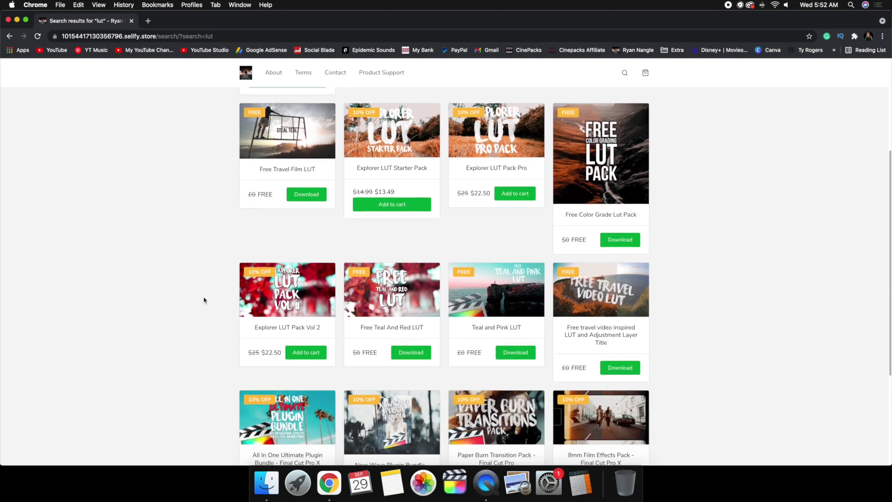
{"action": "scroll", "coordinate": [204, 298], "scroll_direction": "down", "scroll_amount": 2}
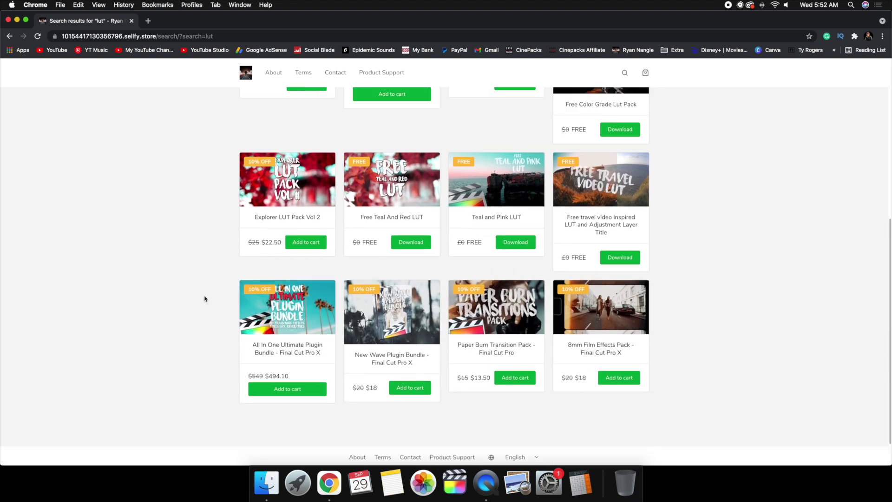
{"action": "scroll", "coordinate": [203, 299], "scroll_direction": "up", "scroll_amount": 3}
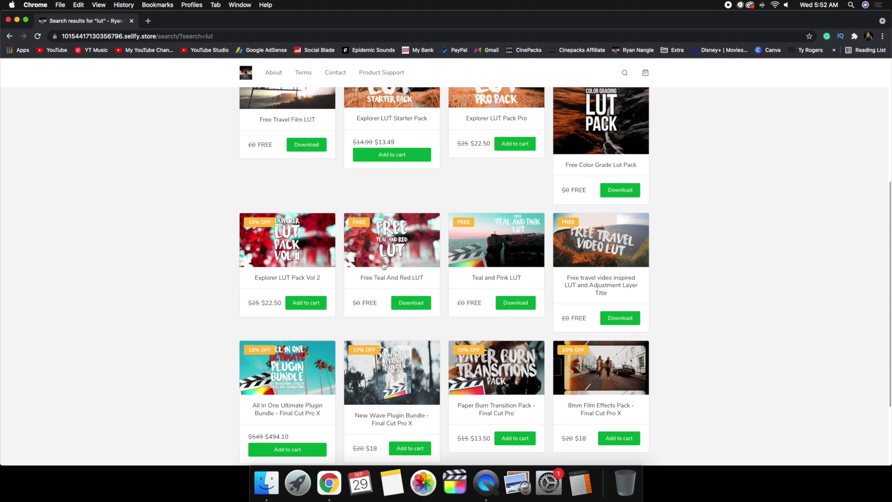
{"action": "left_click", "coordinate": [399, 257]}
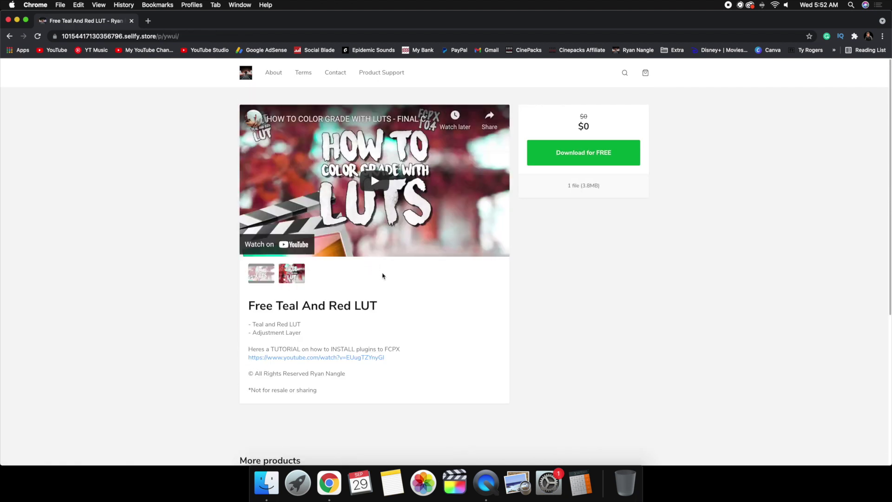
{"action": "left_click", "coordinate": [561, 155]}
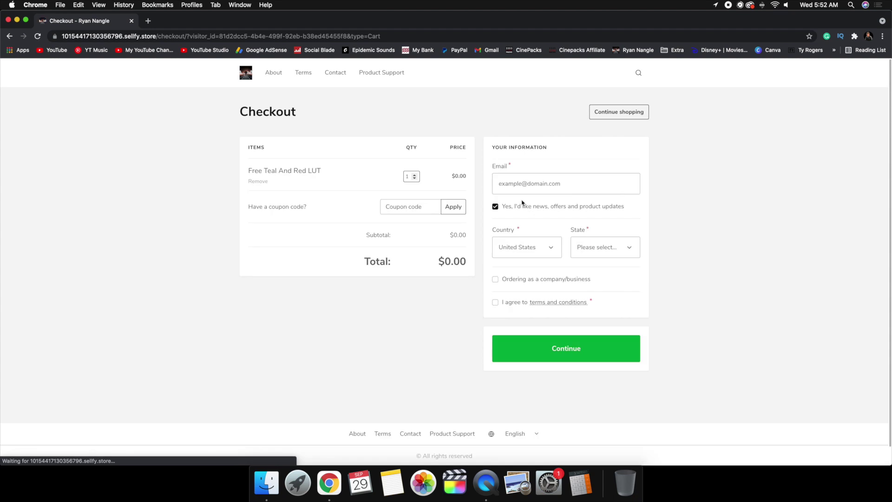
{"action": "left_click", "coordinate": [494, 303]}
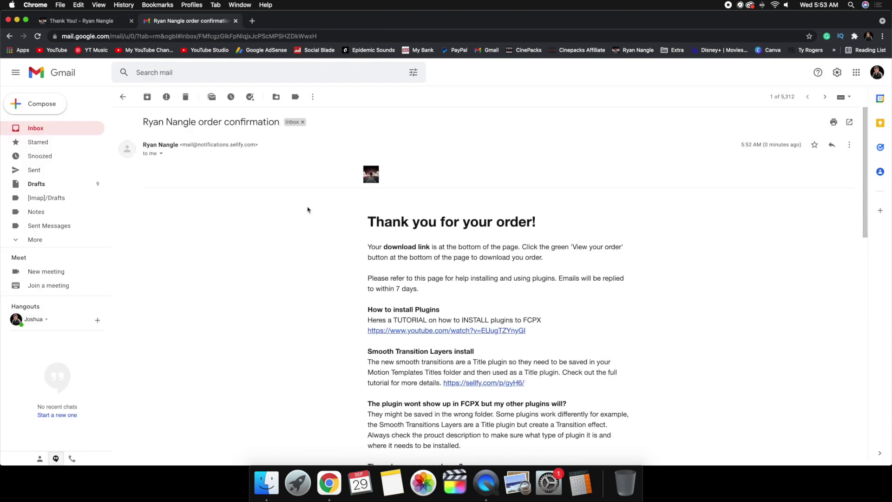
Open the order from the link at the end of the confirmation email and download RN_Teal_And_Red_LUT.zip
{"action": "scroll", "coordinate": [311, 209], "scroll_direction": "down", "scroll_amount": 5}
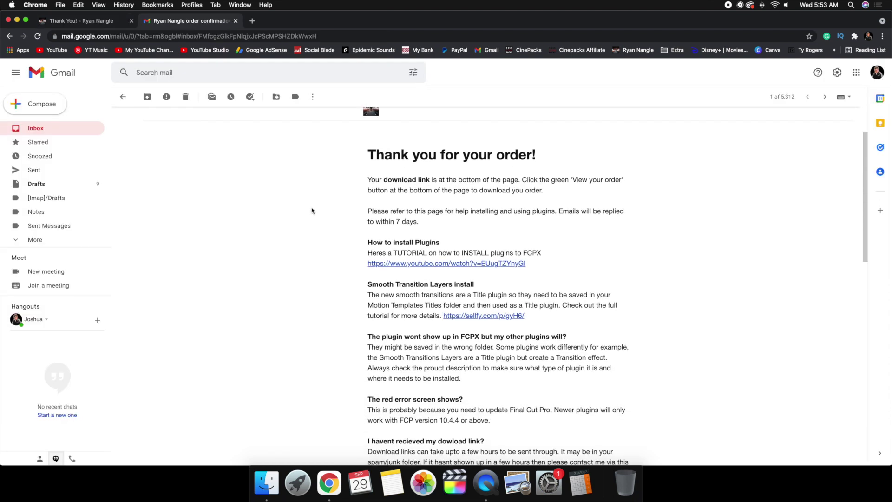
{"action": "scroll", "coordinate": [312, 210], "scroll_direction": "down", "scroll_amount": 10}
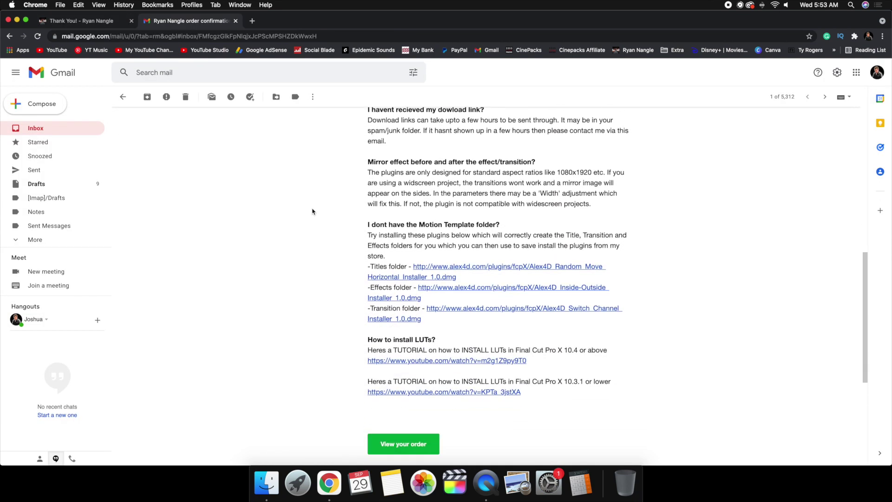
{"action": "scroll", "coordinate": [312, 212], "scroll_direction": "down", "scroll_amount": 3}
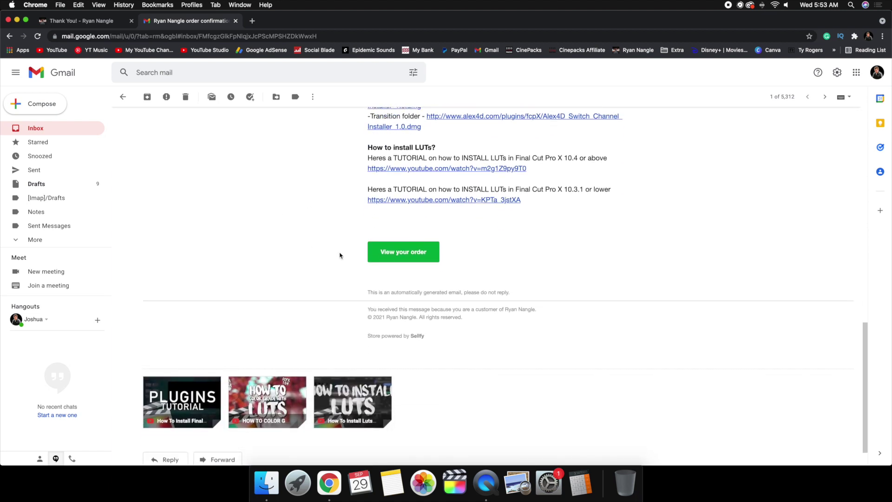
{"action": "left_click", "coordinate": [386, 252]}
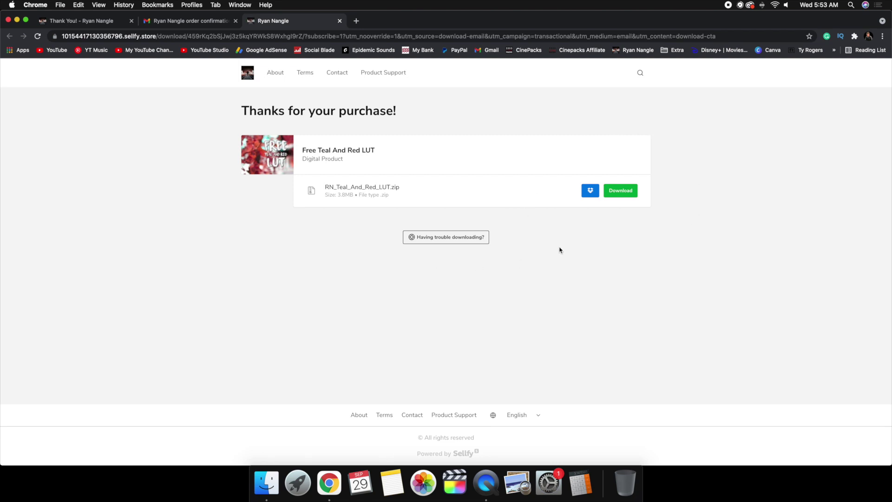
{"action": "left_click", "coordinate": [617, 191]}
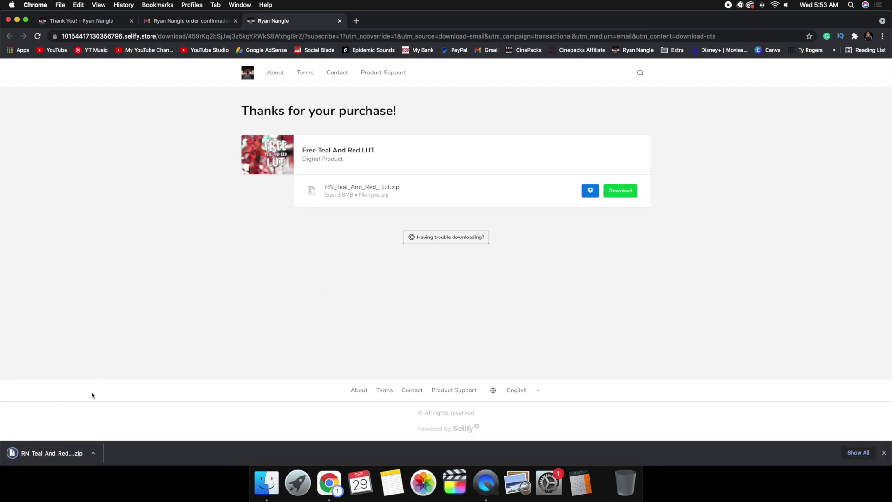
Place the downloaded RN_Teal_And_Red_LUT.zip on the desktop and quit Chrome
{"action": "left_click_drag", "start_coordinate": [44, 452], "coordinate": [44, 485]}
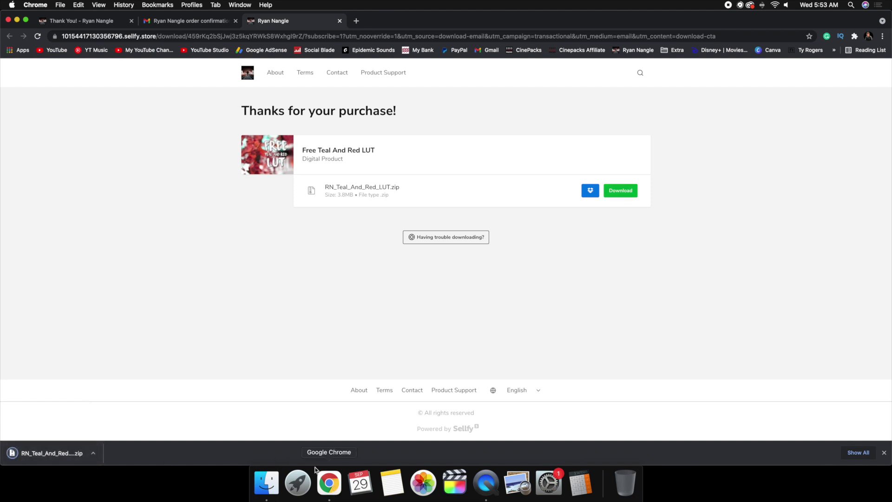
{"action": "right_click", "coordinate": [329, 481]}
{"action": "left_click", "coordinate": [319, 450]}
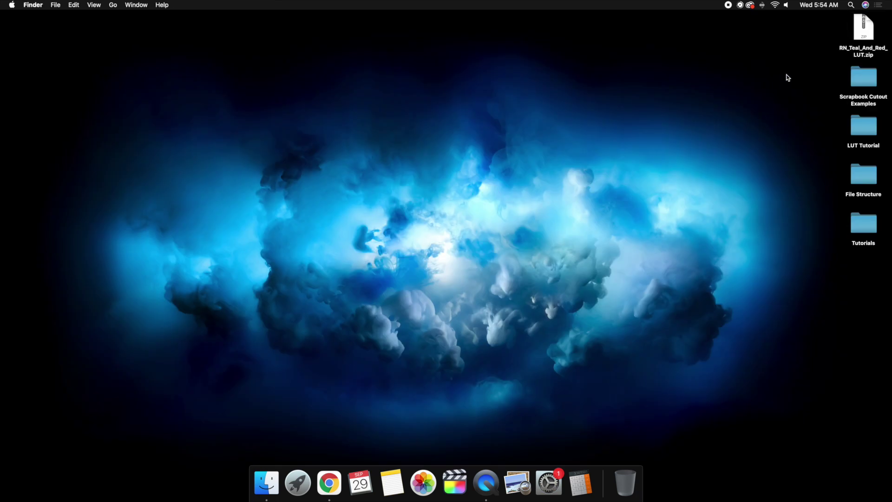
Extract RN_Teal_And_Red_LUT.zip on the desktop and move the original archive to the Trash
{"action": "double_click", "coordinate": [863, 33]}
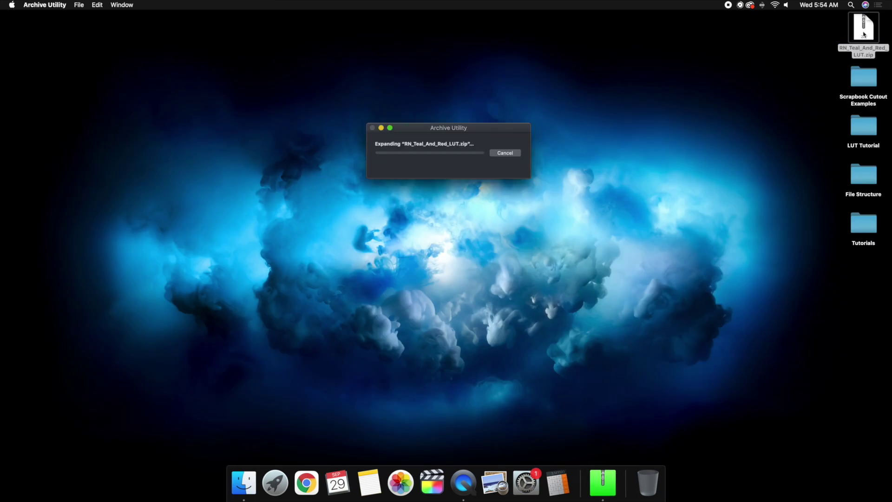
{"action": "left_click", "coordinate": [814, 54]}
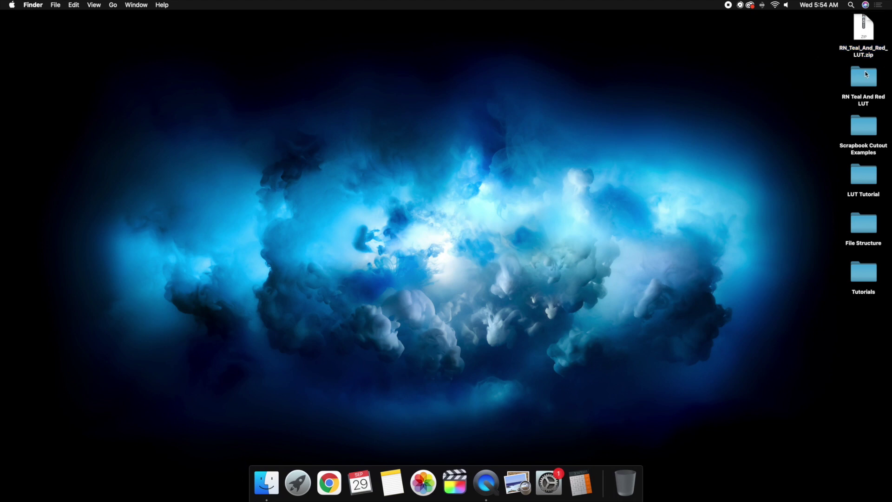
{"action": "left_click", "coordinate": [863, 32]}
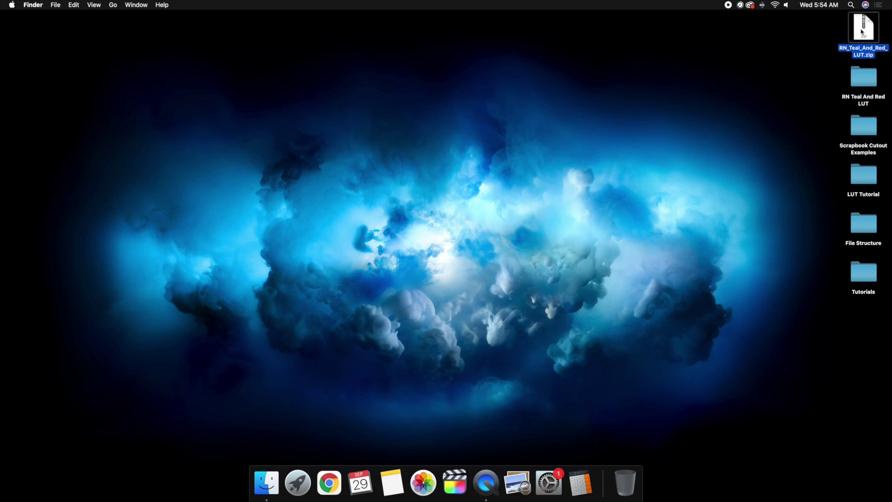
{"action": "key", "text": "super+BackSpace"}
Empty the Trash, permanently erasing its items
{"action": "right_click", "coordinate": [623, 478]}
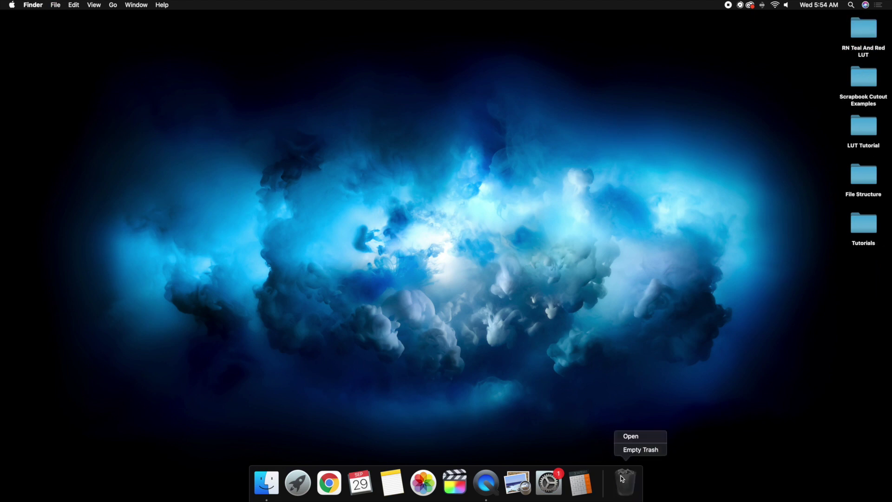
{"action": "left_click", "coordinate": [630, 449]}
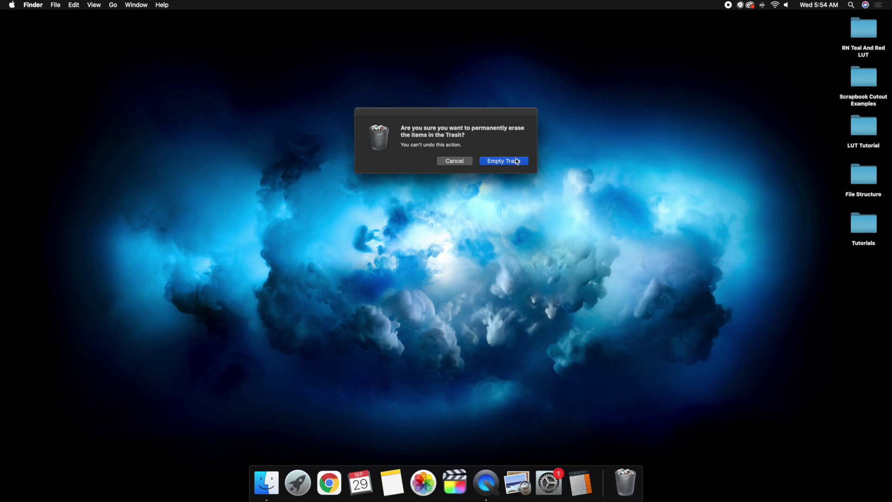
{"action": "left_click", "coordinate": [517, 161]}
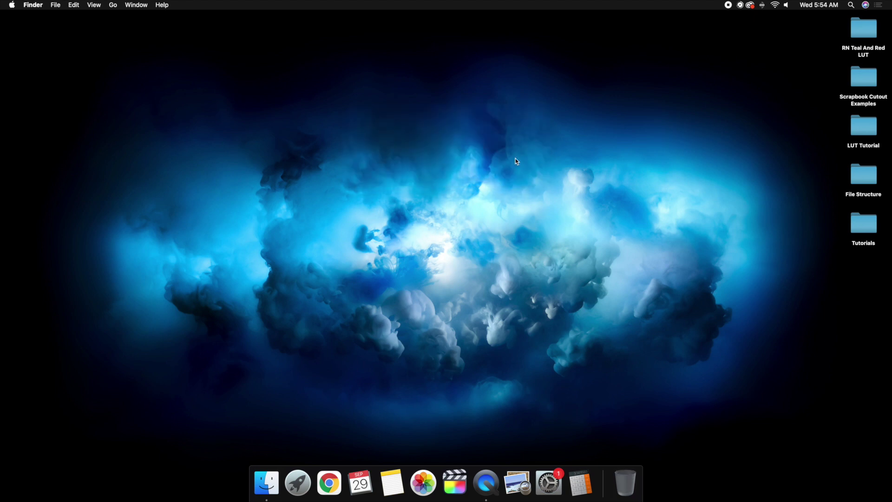
Examine the files in the RN Teal And Red LUT folder on the desktop, and close the folder
{"action": "left_click", "coordinate": [864, 33]}
{"action": "double_click", "coordinate": [865, 33]}
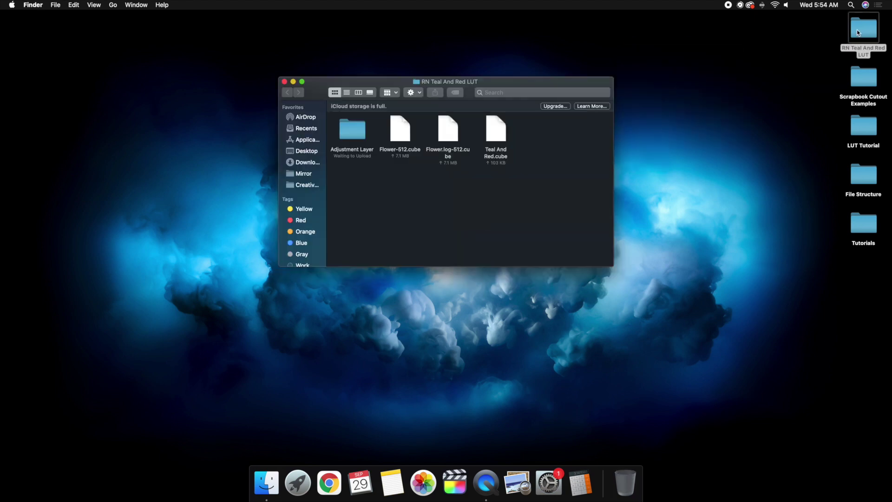
{"action": "left_click", "coordinate": [285, 82]}
Launch Final Cut Pro and delete the Thumbnails Clip from the start of the Install LUTS timeline
{"action": "left_click", "coordinate": [455, 480]}
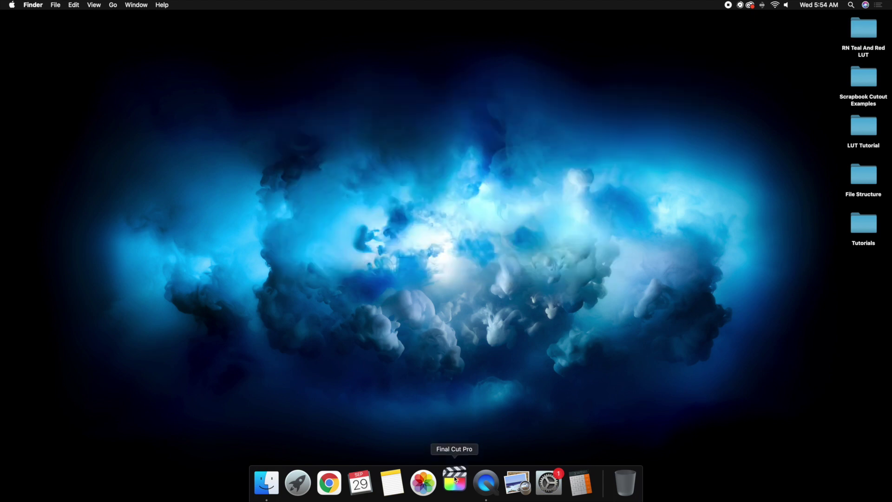
{"action": "left_click", "coordinate": [455, 479]}
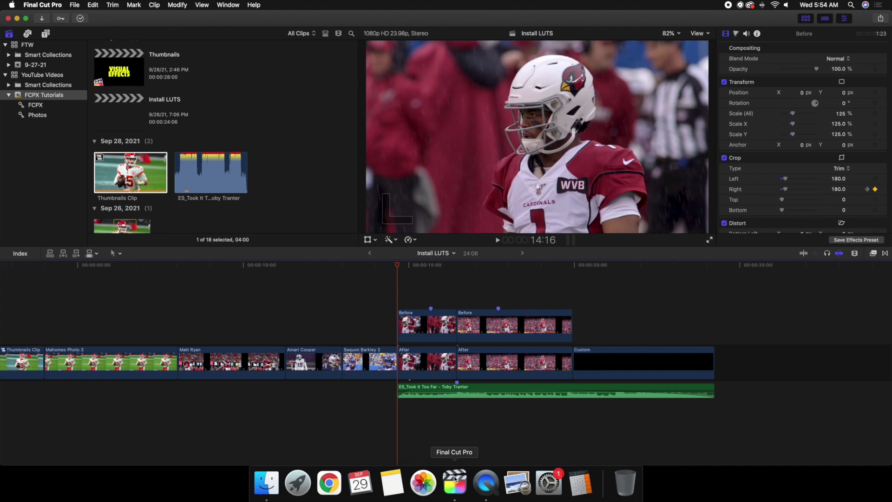
{"action": "key", "text": "Home"}
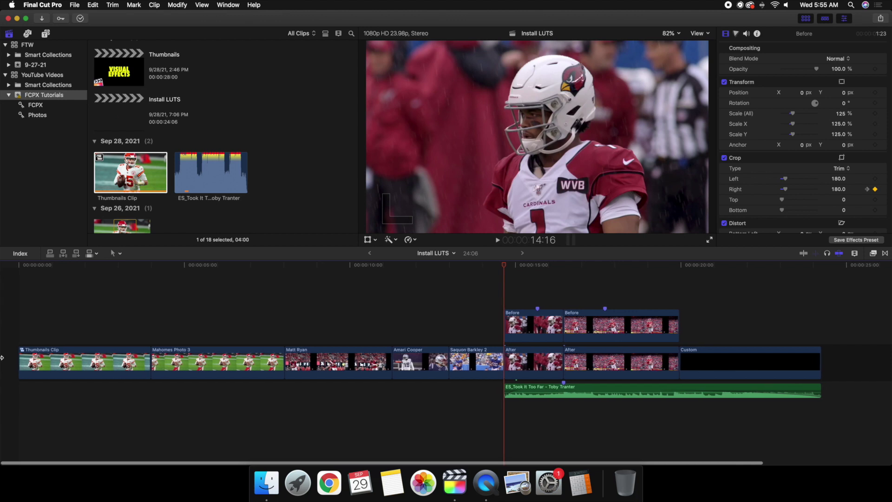
{"action": "left_click", "coordinate": [126, 125]}
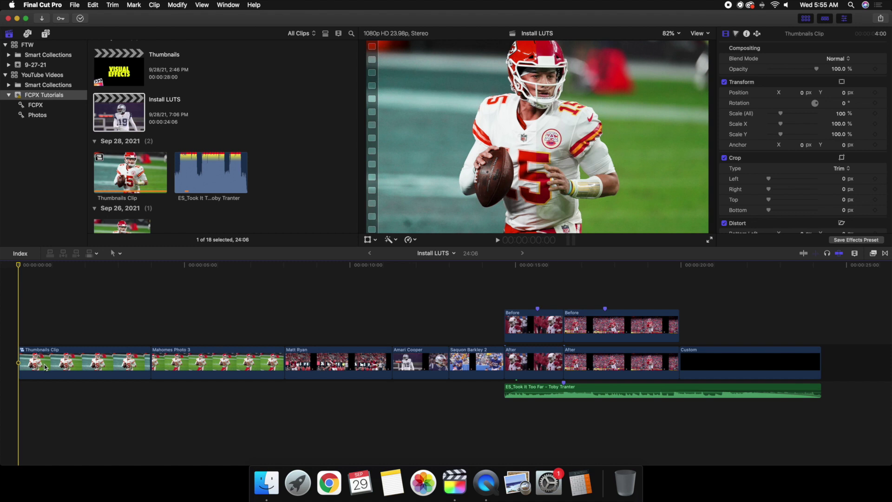
{"action": "left_click", "coordinate": [98, 360]}
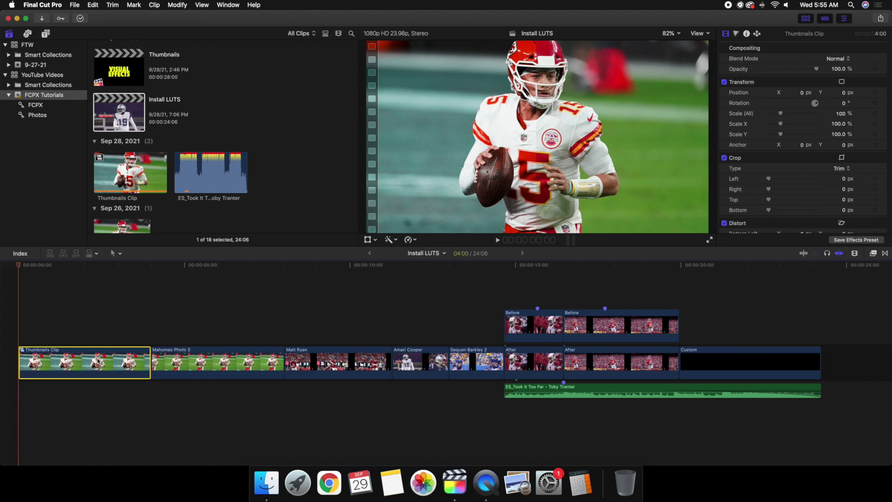
{"action": "key", "text": "Delete"}
Apply the Custom LUT color effect to the Mahomes Photo 3 clip and close the effects browser
{"action": "left_click", "coordinate": [45, 337]}
{"action": "left_click", "coordinate": [53, 358]}
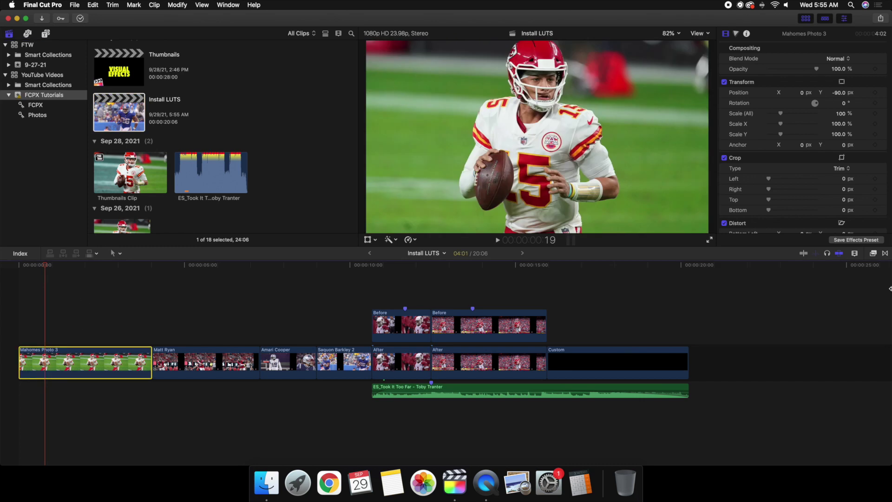
{"action": "left_click", "coordinate": [873, 253]}
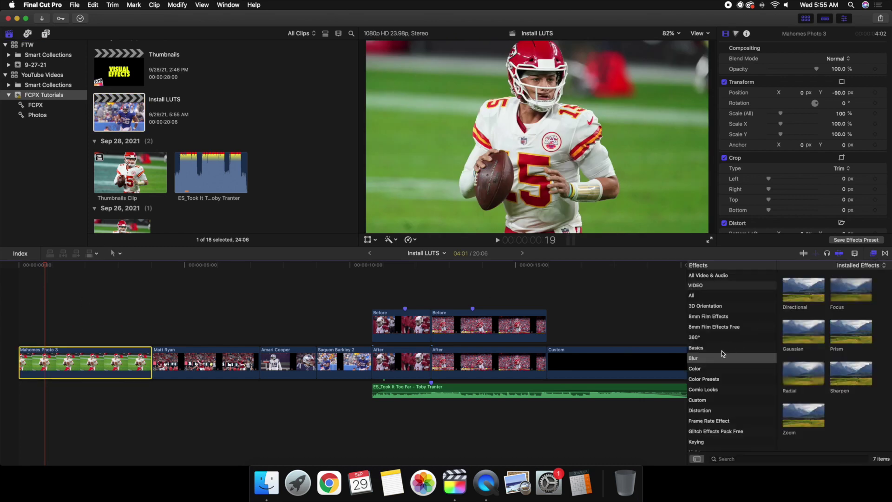
{"action": "left_click", "coordinate": [712, 369]}
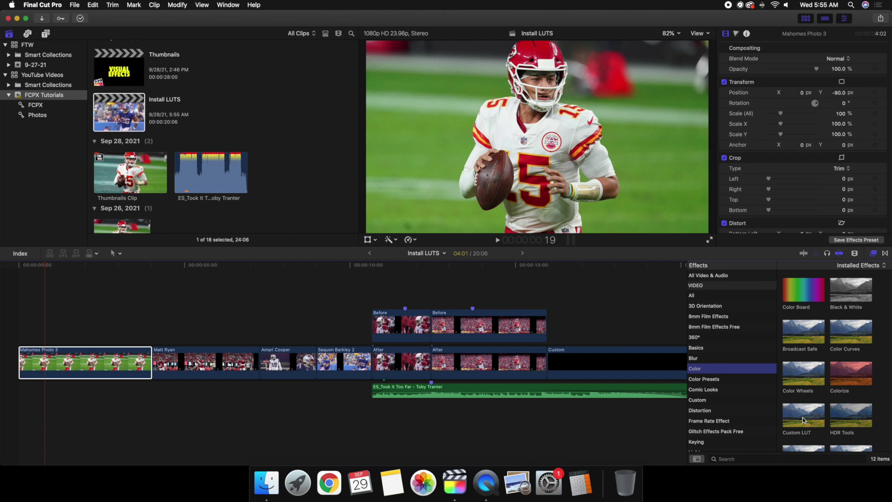
{"action": "left_click_drag", "start_coordinate": [802, 417], "coordinate": [105, 360]}
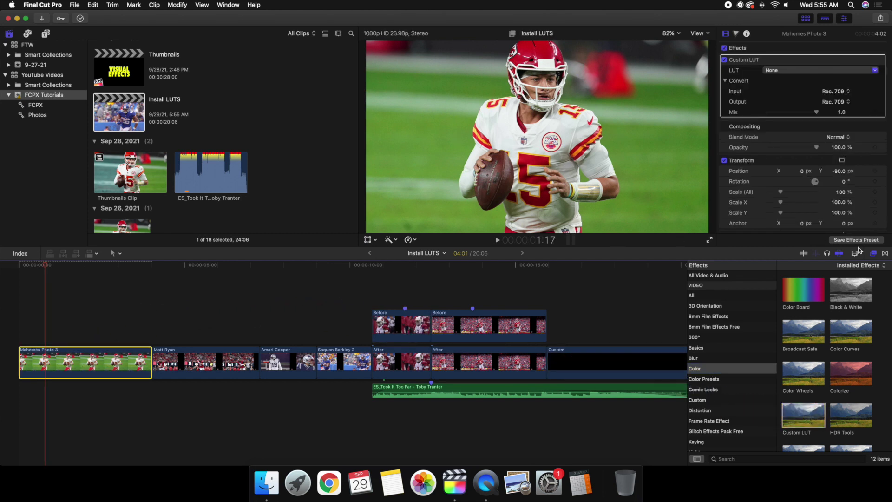
{"action": "left_click", "coordinate": [873, 253]}
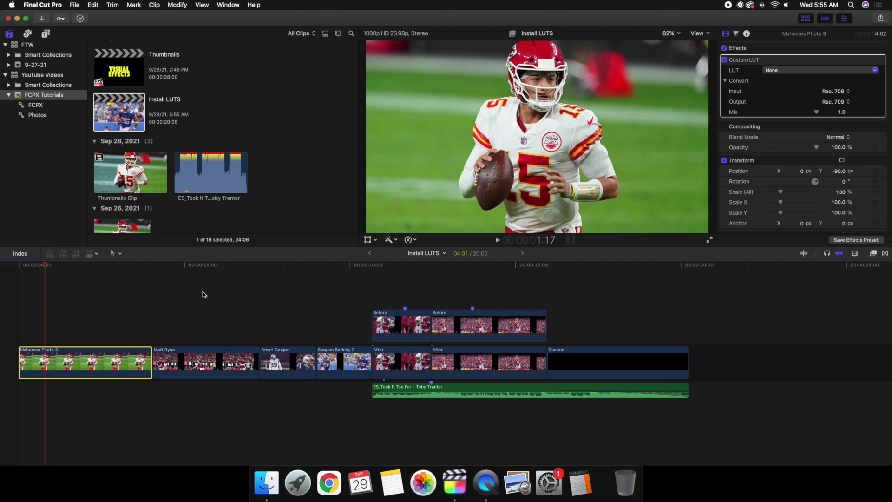
Try to import Flower-512.cube, Flower.log-512.cube and Teal And Red.cube from the desktop's RN Teal And Red LUT folder, declining to replace the existing LUTs
{"action": "left_click", "coordinate": [768, 72]}
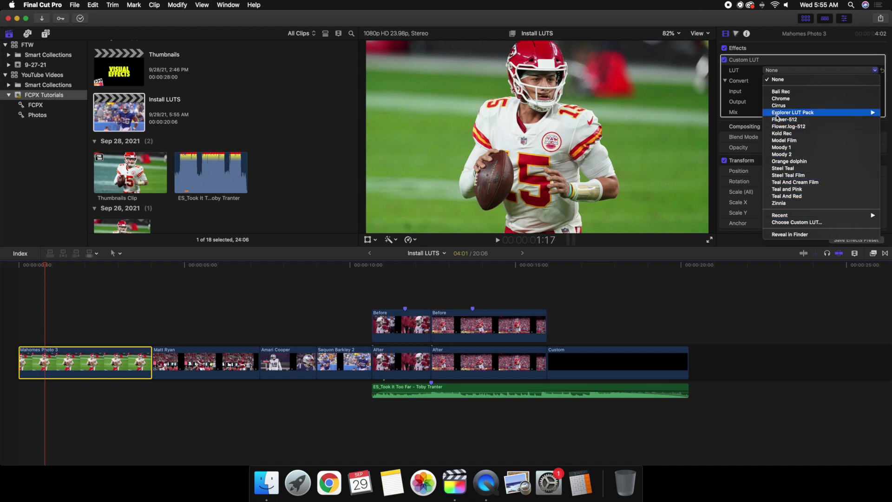
{"action": "left_click", "coordinate": [779, 223]}
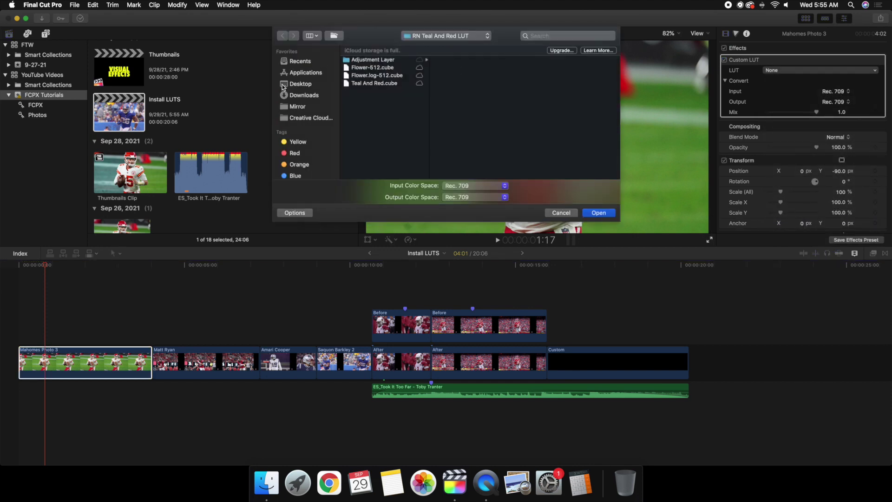
{"action": "left_click", "coordinate": [293, 85]}
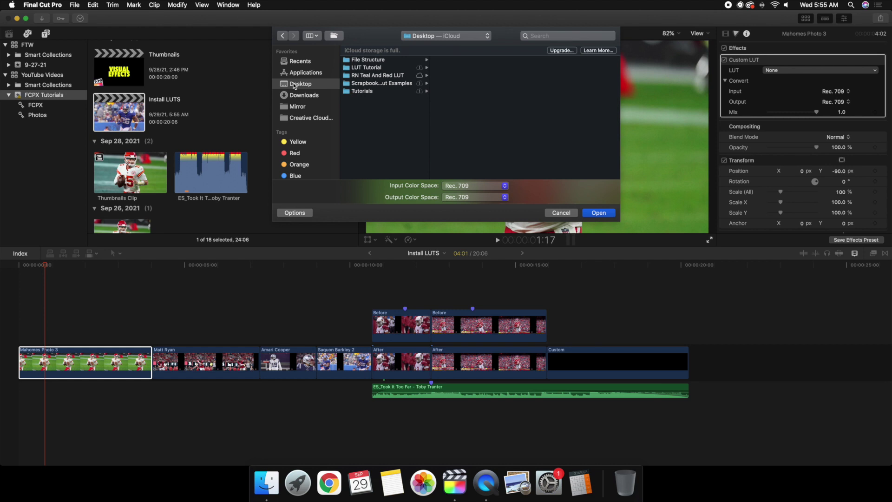
{"action": "left_click", "coordinate": [361, 77]}
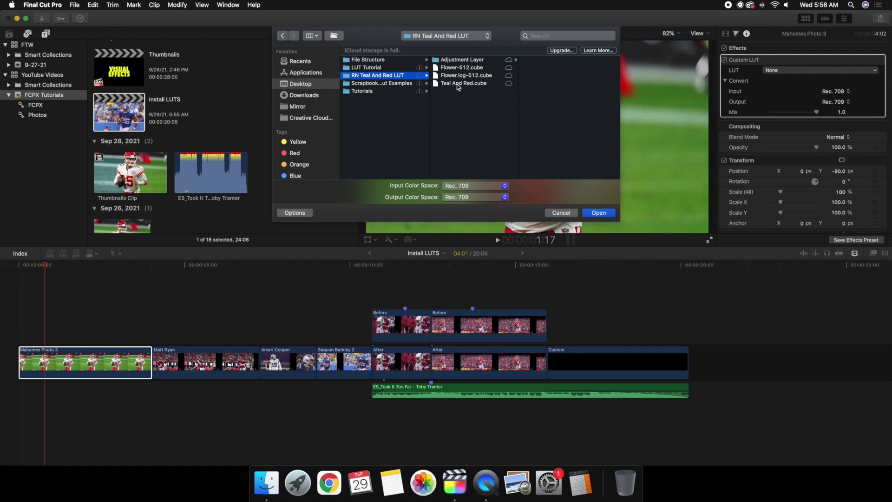
{"action": "left_click", "coordinate": [455, 70]}
{"action": "left_click", "coordinate": [456, 69]}
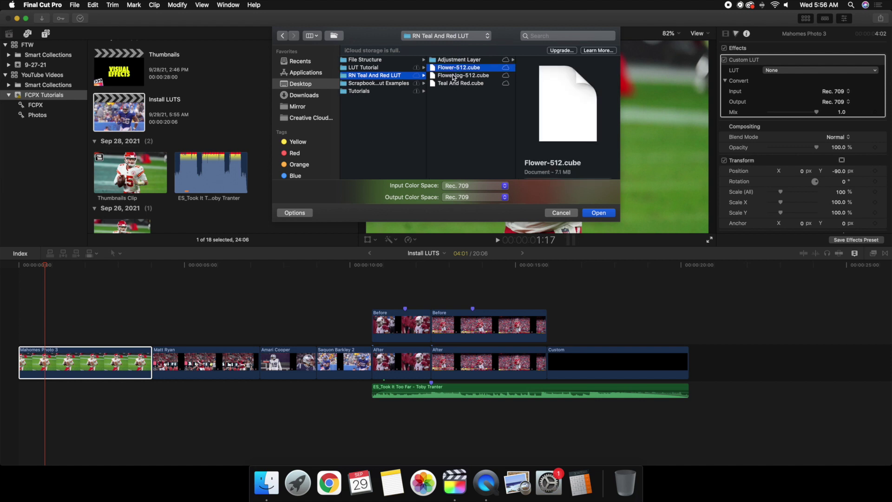
{"action": "left_click", "coordinate": [456, 75], "text": "shift"}
{"action": "left_click", "coordinate": [455, 83], "text": "shift"}
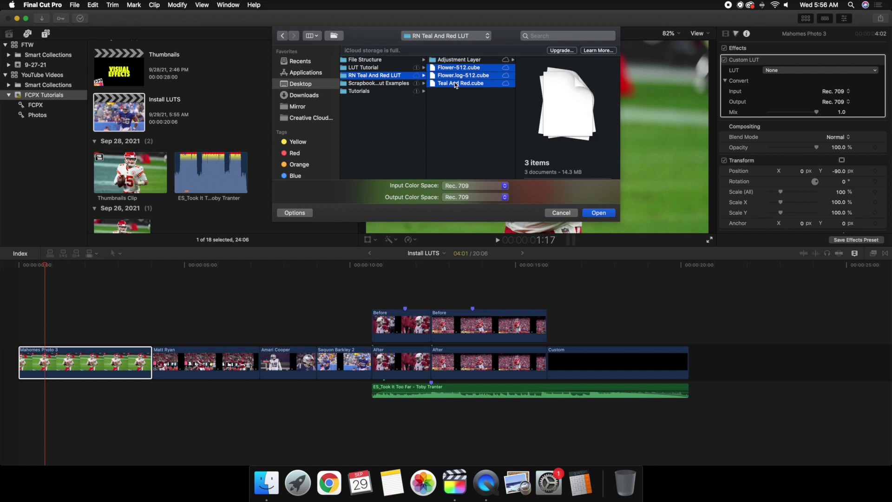
{"action": "left_click", "coordinate": [598, 213]}
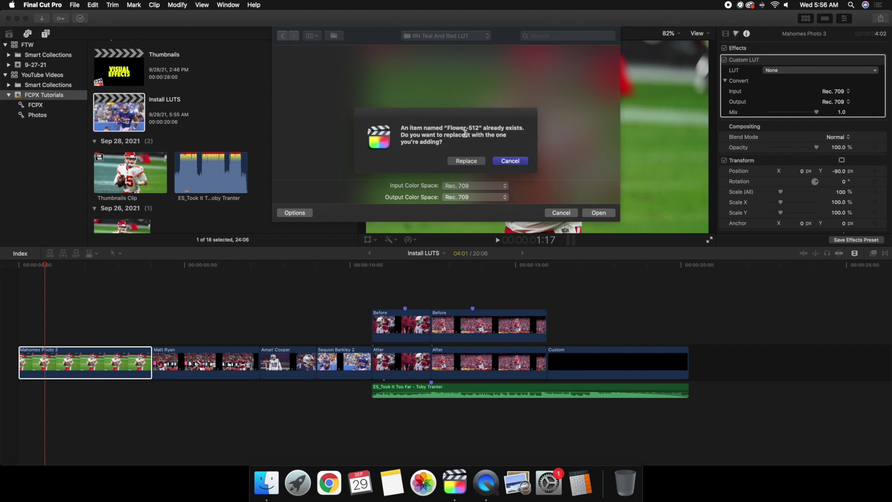
{"action": "left_click", "coordinate": [511, 161]}
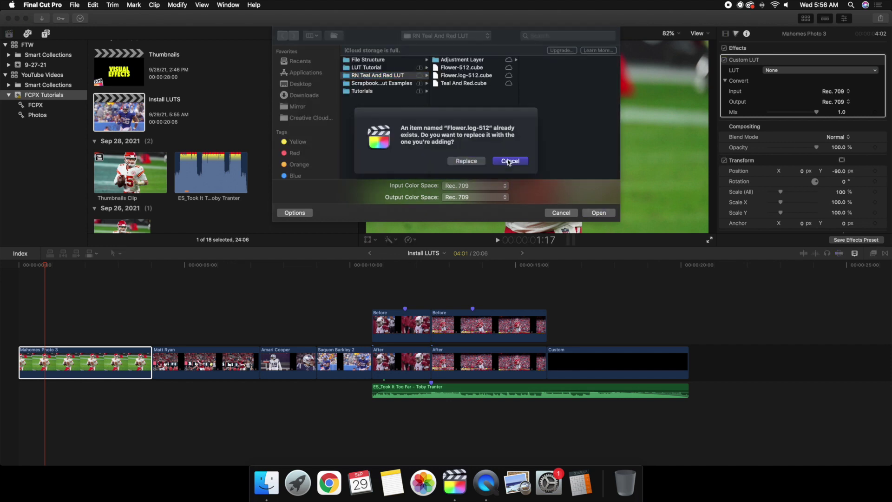
{"action": "left_click", "coordinate": [510, 161]}
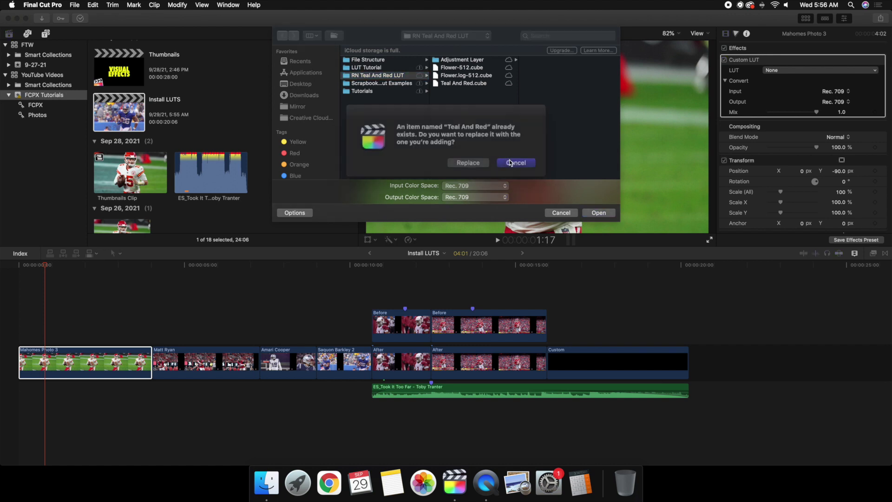
{"action": "left_click", "coordinate": [511, 161]}
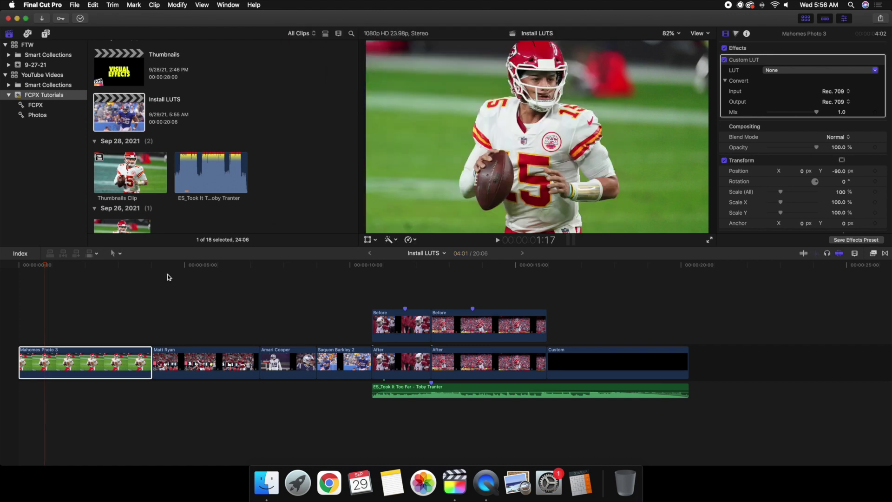
Look through the installed LUTs for the Mahomes Photo 3 clip and set its Custom LUT to Teal And Red
{"action": "left_click", "coordinate": [59, 369]}
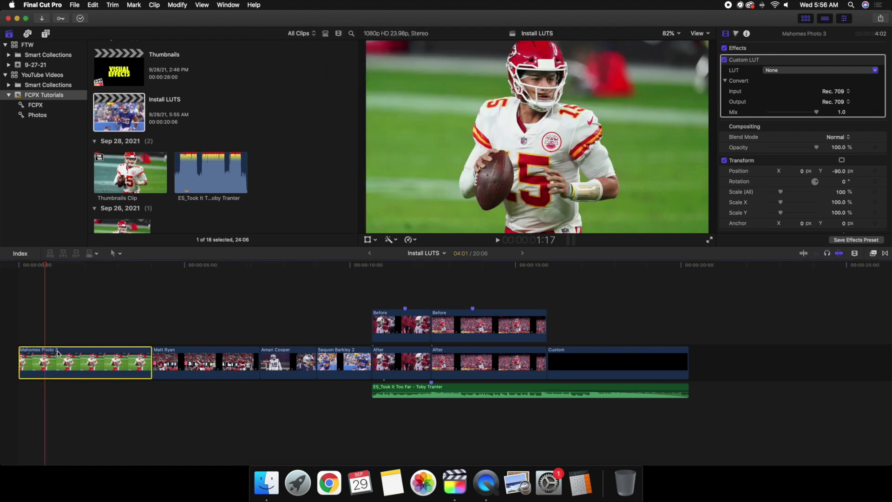
{"action": "left_click", "coordinate": [775, 71]}
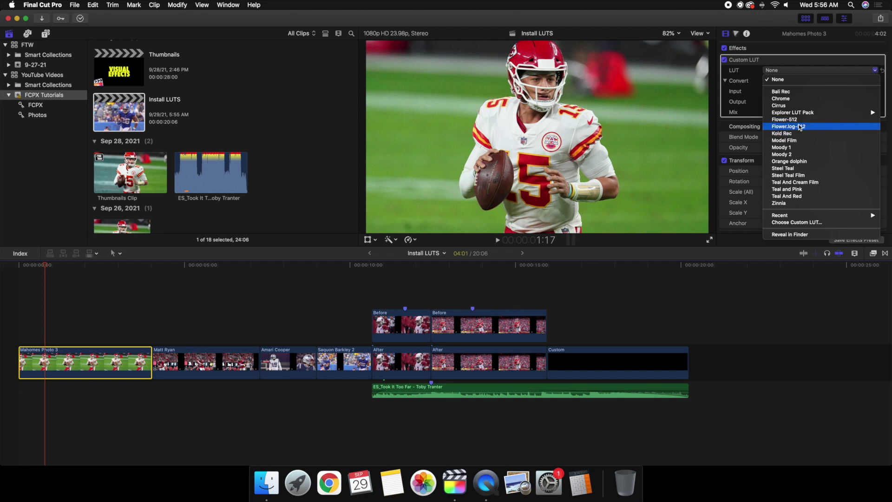
{"action": "mouse_move", "coordinate": [793, 113]}
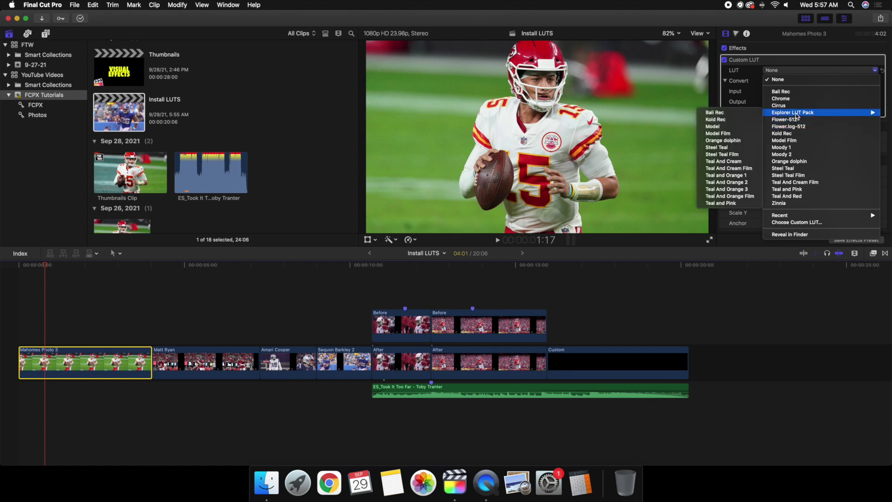
{"action": "left_click", "coordinate": [772, 50]}
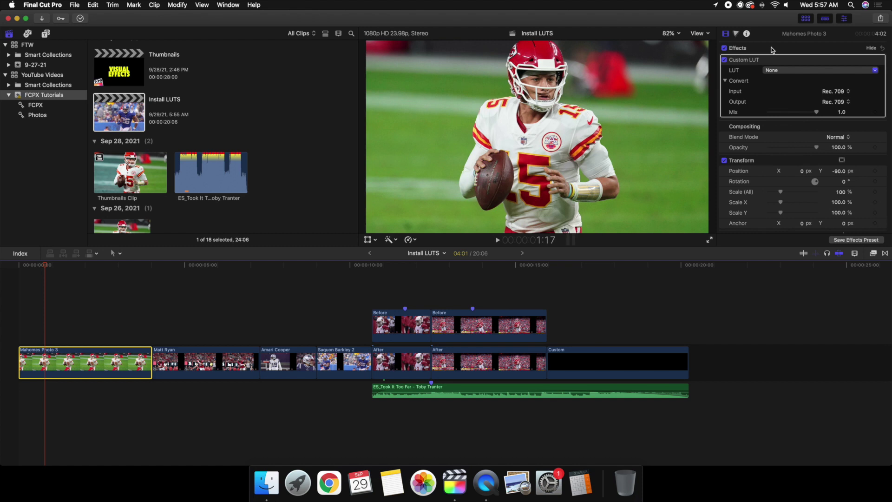
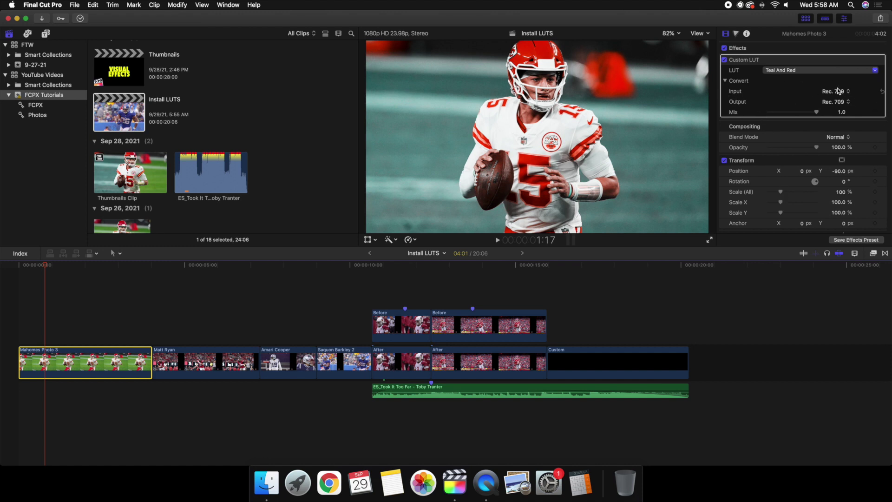
Check the Custom LUT's input and output color space options, keeping both at Rec. 709
{"action": "left_click", "coordinate": [818, 91]}
{"action": "left_click", "coordinate": [802, 90]}
{"action": "left_click", "coordinate": [829, 102]}
{"action": "left_click", "coordinate": [796, 101]}
Set the Mahomes Photo 3 clip's Custom LUT to Moody 1 and its Mix to 0.56
{"action": "left_click", "coordinate": [781, 72]}
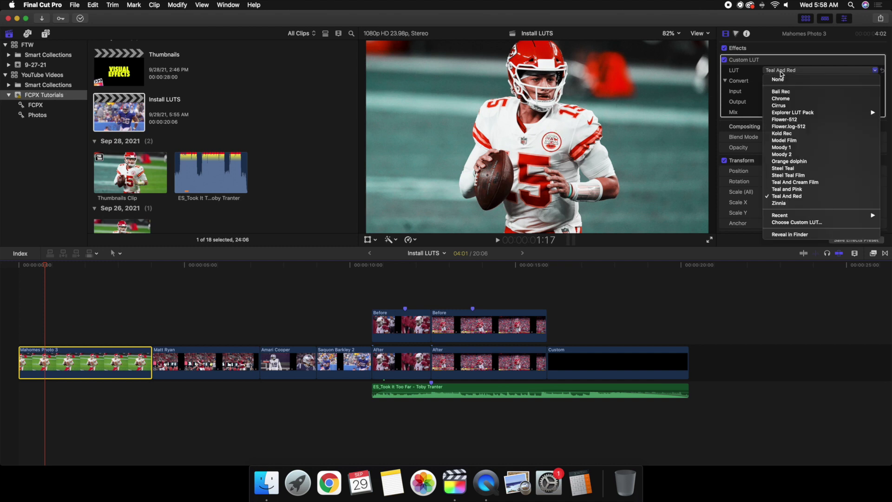
{"action": "left_click", "coordinate": [774, 147]}
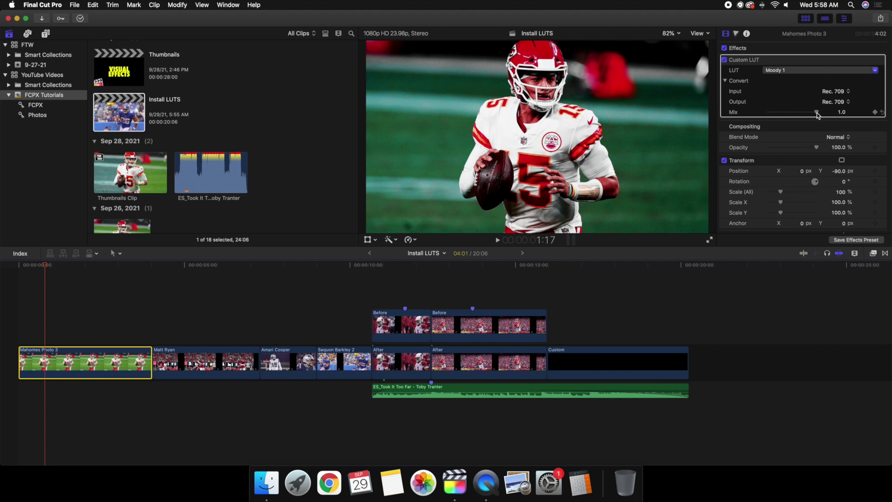
{"action": "mouse_move", "coordinate": [817, 113]}
{"action": "left_mouse_down"}
{"action": "mouse_move", "coordinate": [759, 114]}
{"action": "mouse_move", "coordinate": [831, 117]}
{"action": "left_mouse_up"}
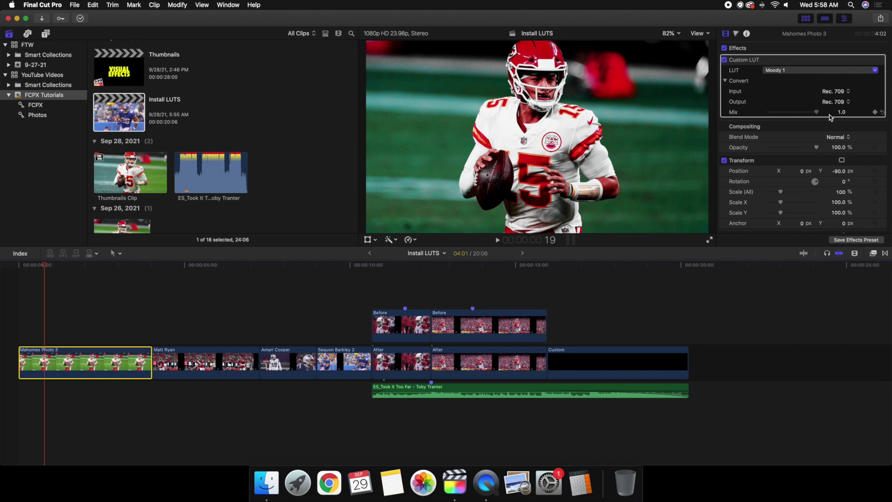
{"action": "left_click_drag", "start_coordinate": [831, 118], "coordinate": [795, 115]}
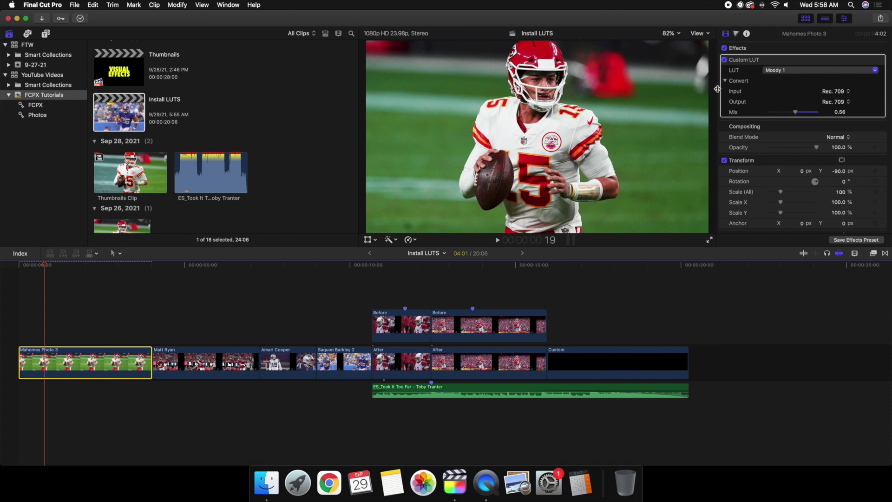
Compare the Mahomes Photo 3 clip with the Custom LUT effect turned off and on, leaving it enabled
{"action": "left_click", "coordinate": [724, 60]}
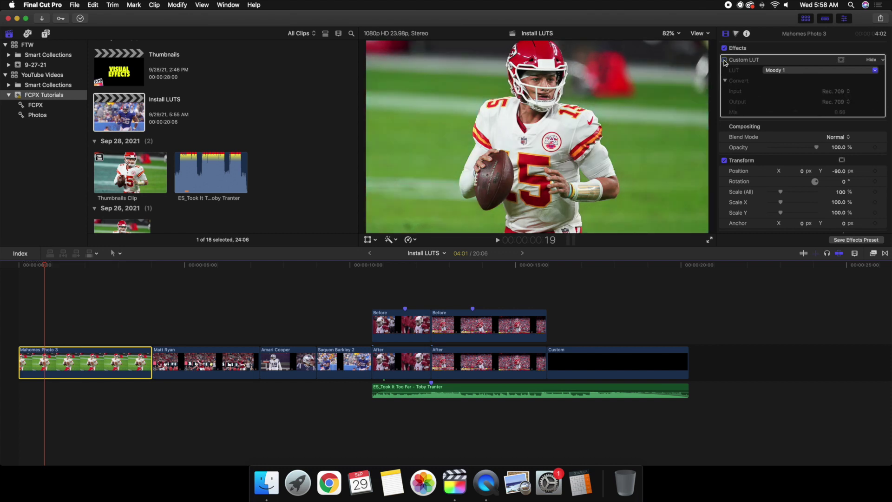
{"action": "left_click", "coordinate": [724, 60]}
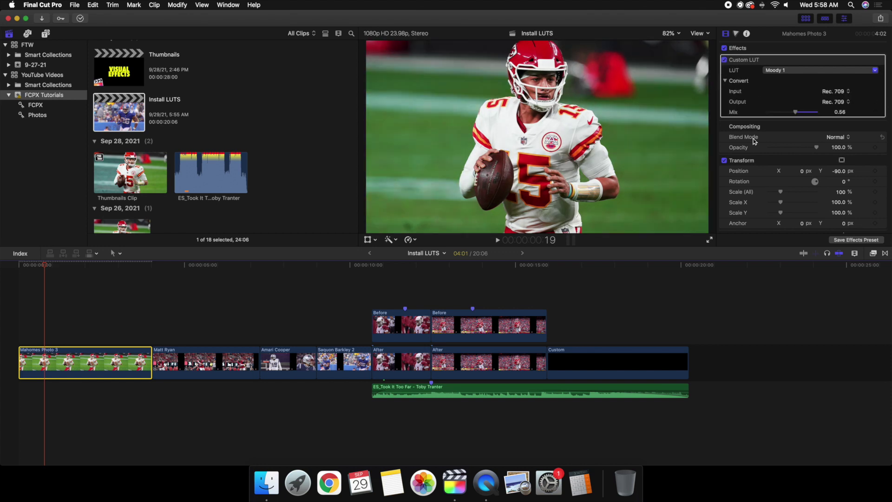
{"action": "left_click_drag", "start_coordinate": [797, 114], "coordinate": [795, 113]}
Add a Short adjustment layer above the timeline, spanning the Matt Ryan, Amari Cooper and Saquon Barkley 2 clips
{"action": "left_click", "coordinate": [152, 296]}
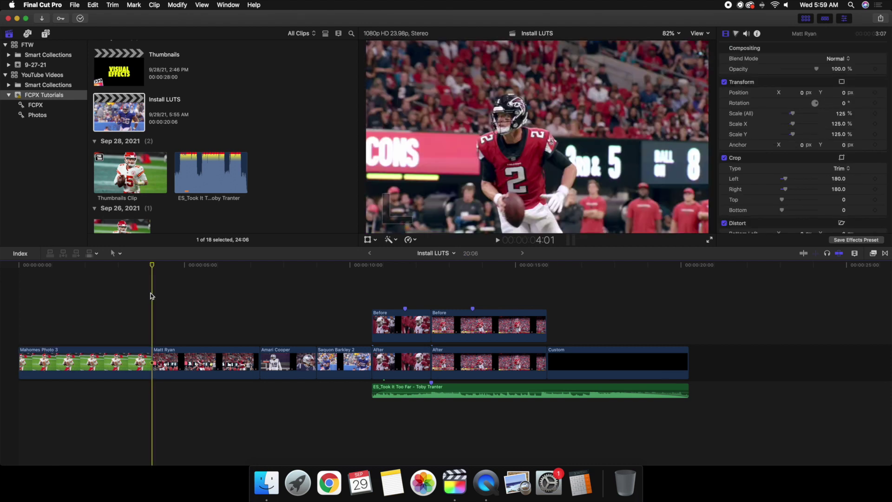
{"action": "left_click", "coordinate": [45, 34]}
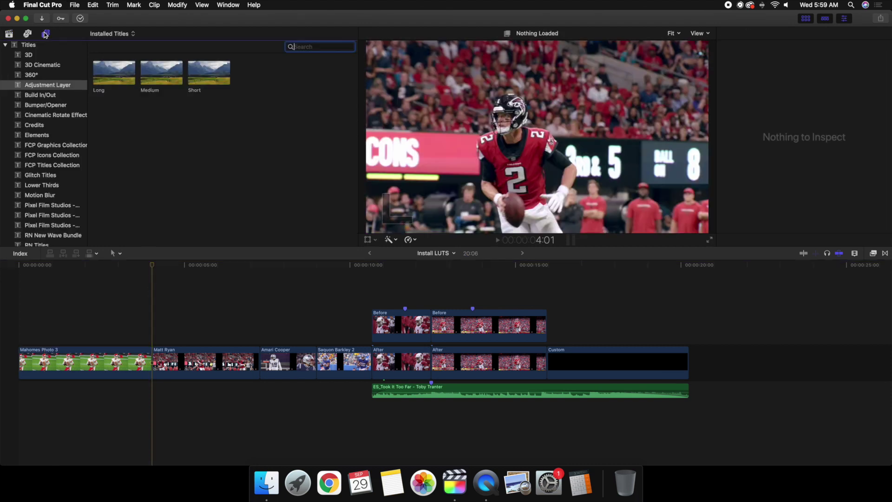
{"action": "left_click_drag", "start_coordinate": [195, 80], "coordinate": [368, 338]}
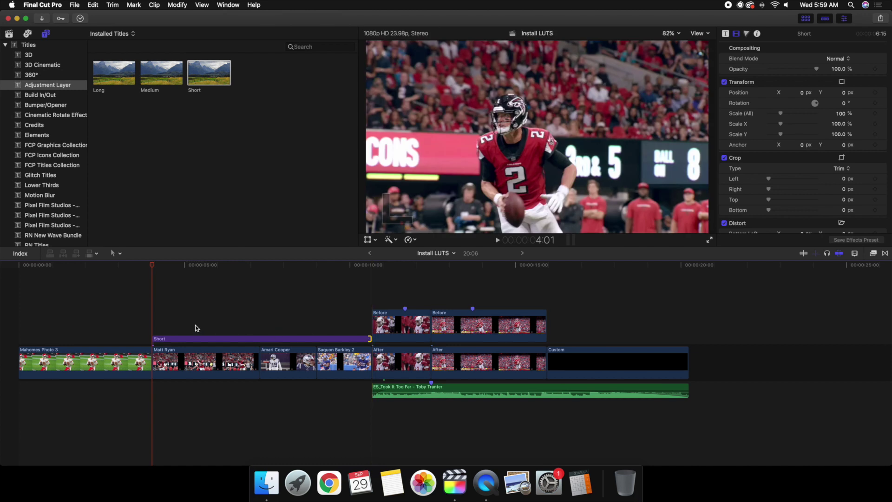
Apply the Custom LUT effect to the Short adjustment layer above the Matt Ryan, Amari Cooper and Saquon Barkley 2 clips
{"action": "left_click", "coordinate": [196, 325]}
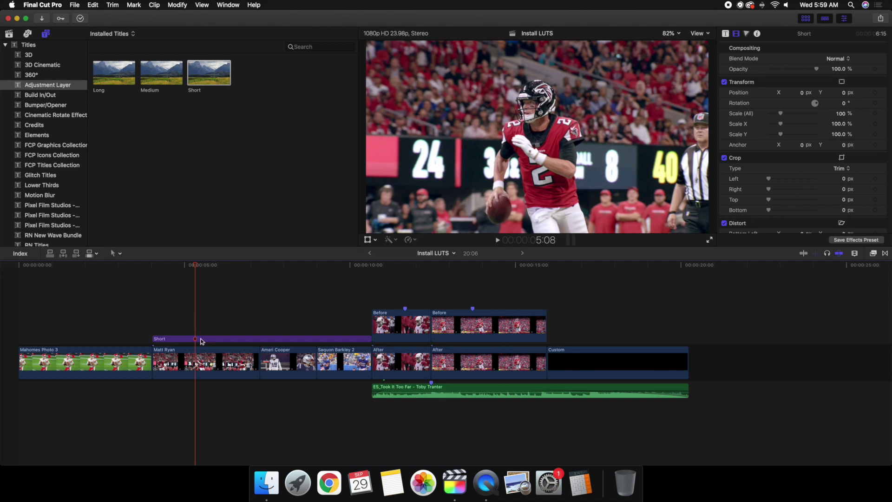
{"action": "left_click", "coordinate": [211, 340]}
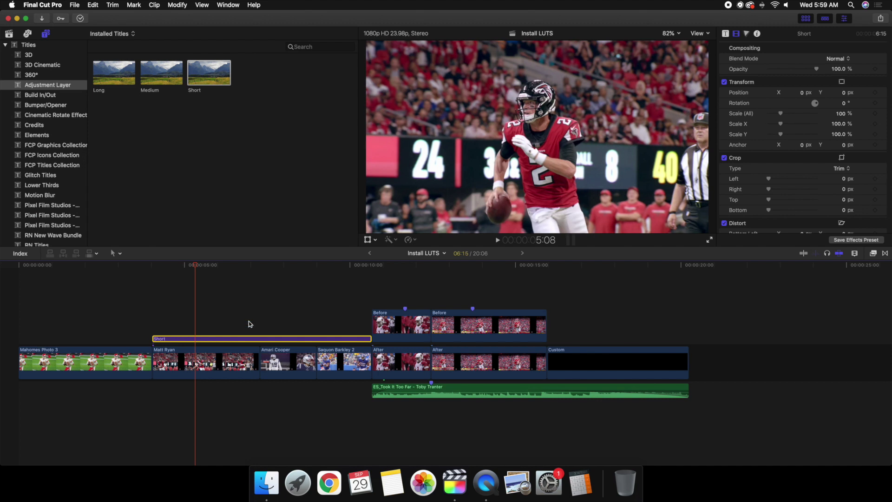
{"action": "left_click", "coordinate": [873, 253]}
{"action": "left_click_drag", "start_coordinate": [800, 419], "coordinate": [233, 339]}
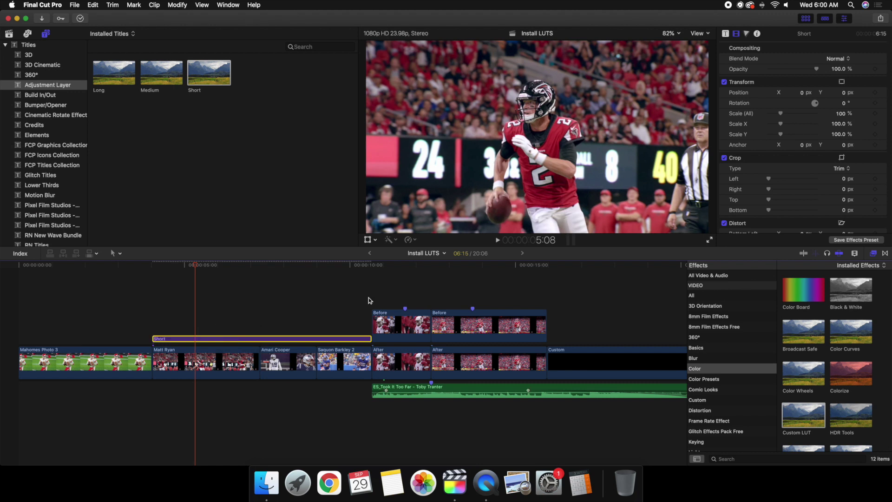
{"action": "left_click", "coordinate": [876, 255]}
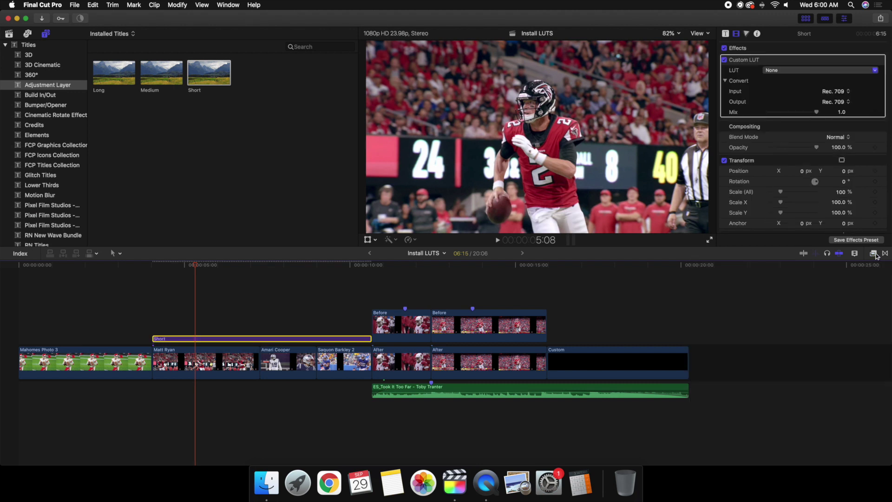
Set the adjustment layer's Custom LUT to Steel Teal
{"action": "left_click", "coordinate": [790, 69]}
{"action": "mouse_move", "coordinate": [792, 112]}
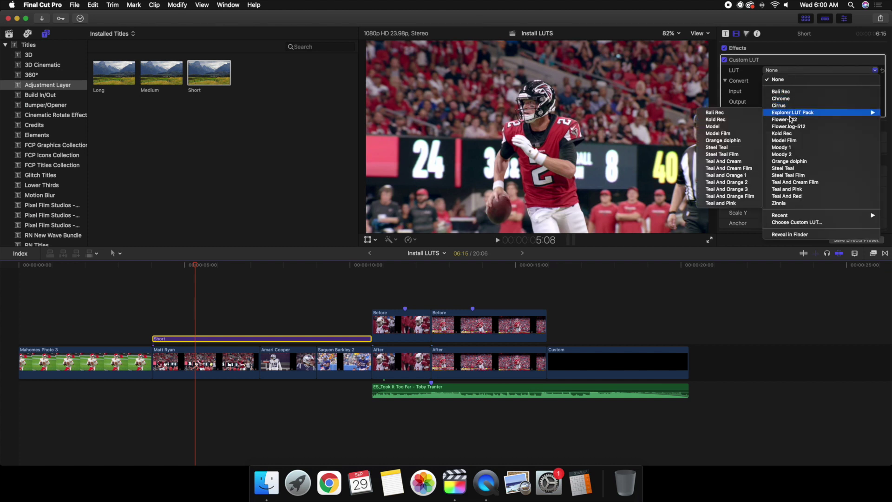
{"action": "left_click", "coordinate": [788, 168]}
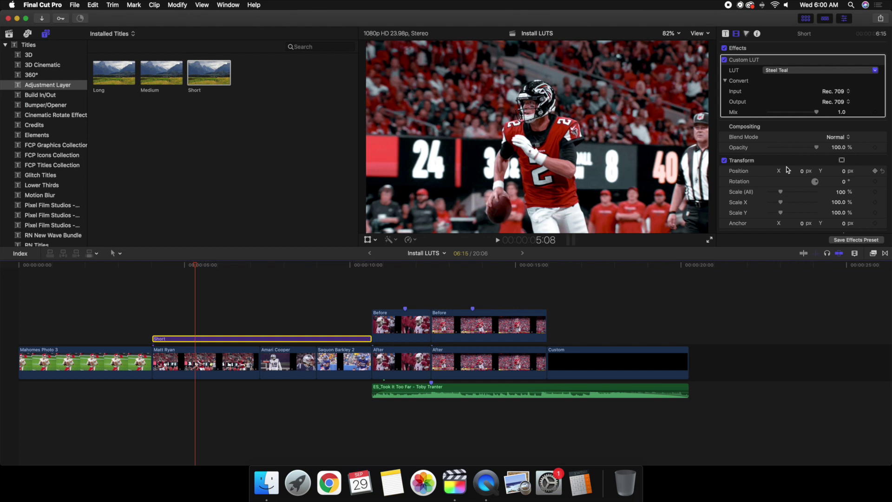
Inspect the Steel Teal look on each of the three clips beneath the adjustment layer
{"action": "left_click", "coordinate": [344, 328]}
{"action": "left_click", "coordinate": [344, 328]}
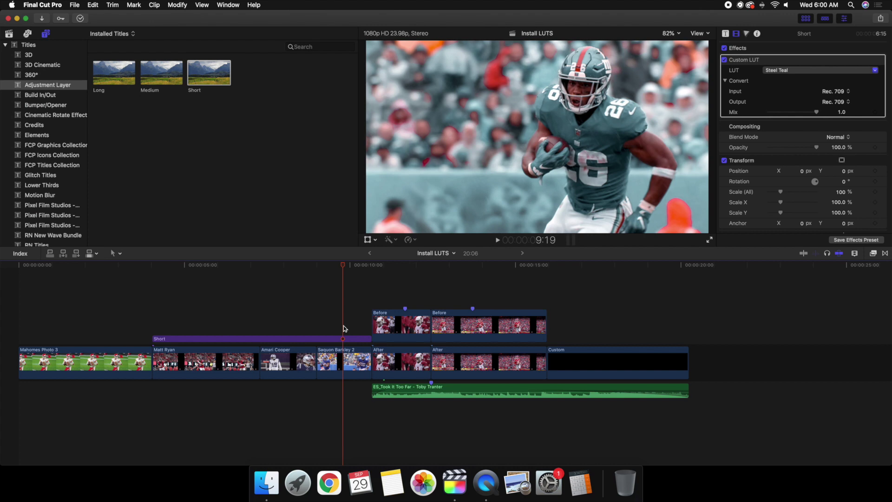
{"action": "left_click", "coordinate": [291, 319]}
{"action": "left_click", "coordinate": [227, 317]}
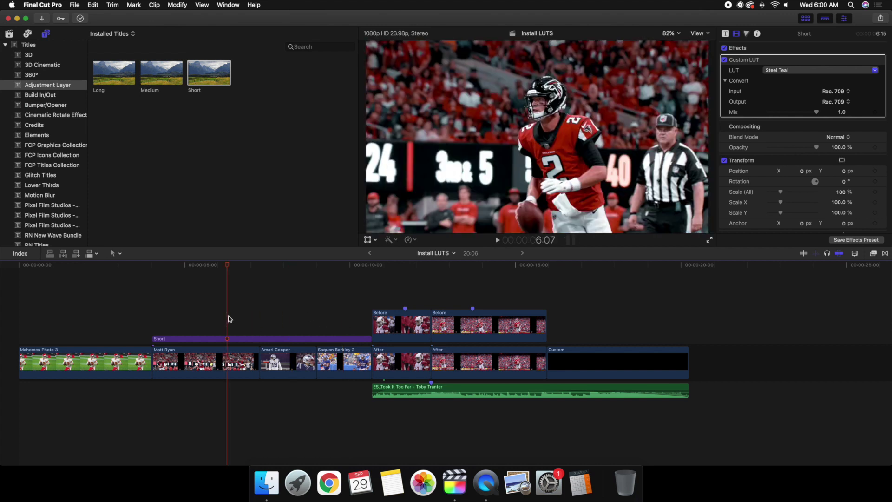
{"action": "left_click", "coordinate": [292, 324]}
{"action": "left_click", "coordinate": [349, 329]}
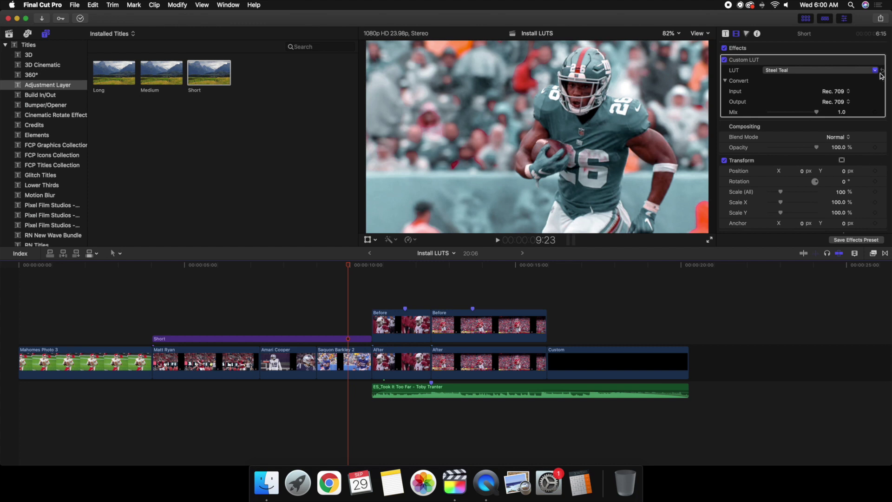
Reduce the Custom LUT's Mix on the adjustment layer to 0.55, comparing the image with the effect off and on
{"action": "left_click_drag", "start_coordinate": [816, 112], "coordinate": [799, 115]}
{"action": "left_click", "coordinate": [724, 59]}
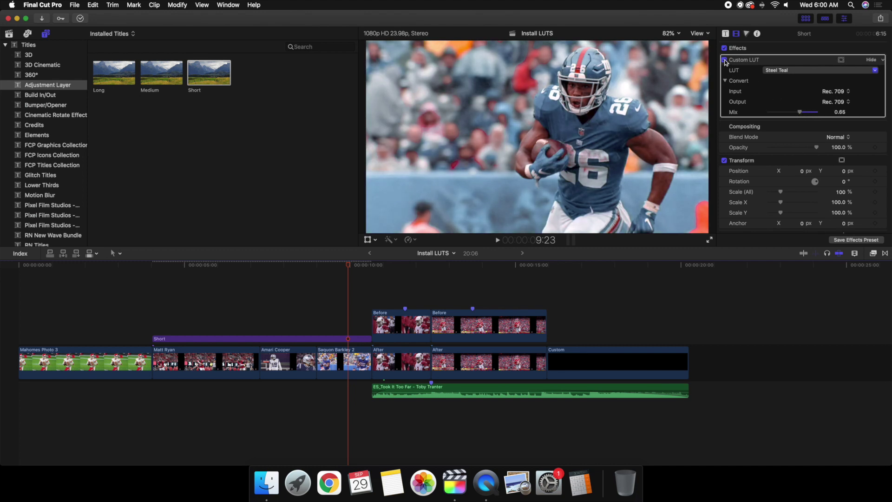
{"action": "left_click", "coordinate": [724, 59]}
{"action": "left_click_drag", "start_coordinate": [785, 103], "coordinate": [778, 96]}
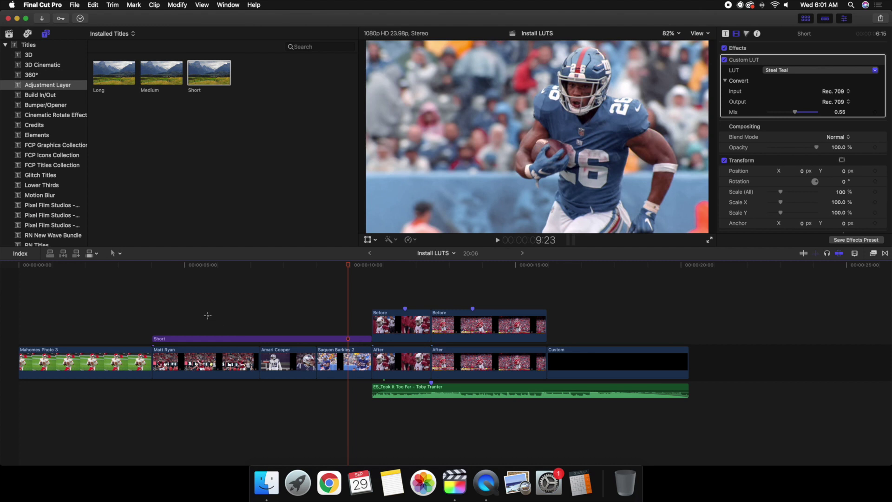
Check the Matt Ryan clip's video scopes in the Color & Effects workspace and return to the Default workspace
{"action": "left_click", "coordinate": [207, 316]}
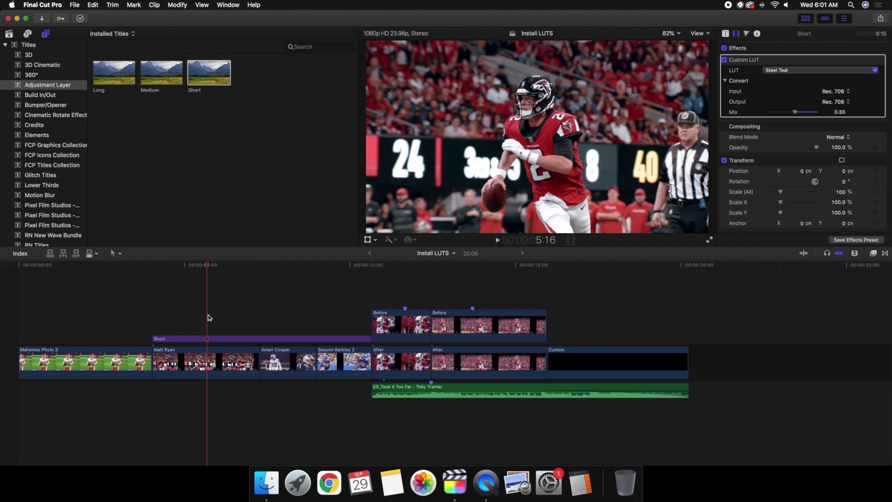
{"action": "left_click", "coordinate": [220, 4]}
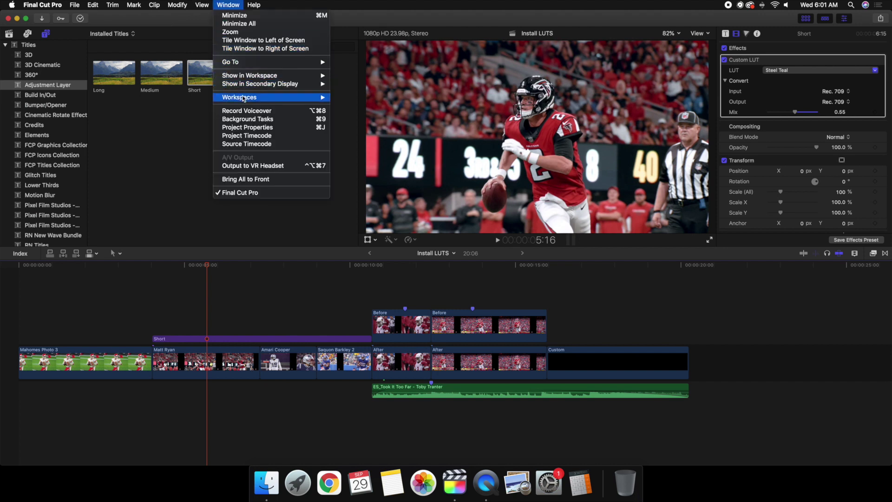
{"action": "mouse_move", "coordinate": [243, 98]}
{"action": "left_click", "coordinate": [356, 117]}
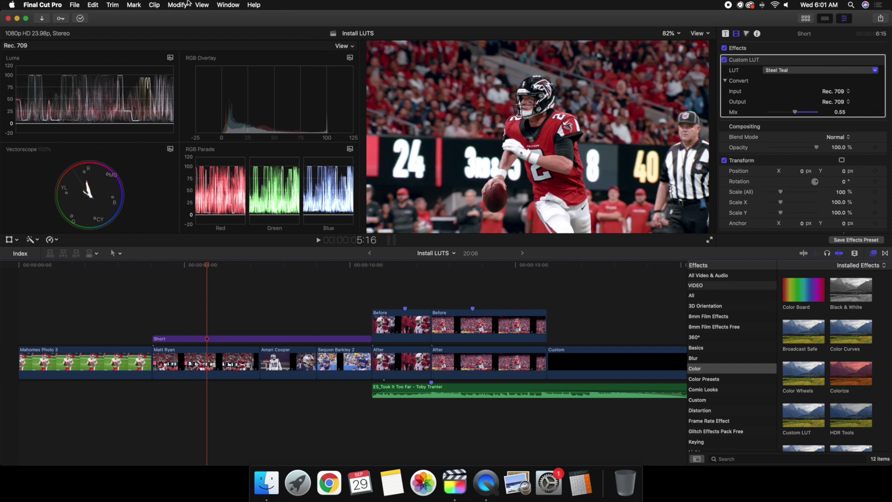
{"action": "left_click", "coordinate": [228, 5]}
{"action": "mouse_move", "coordinate": [281, 98]}
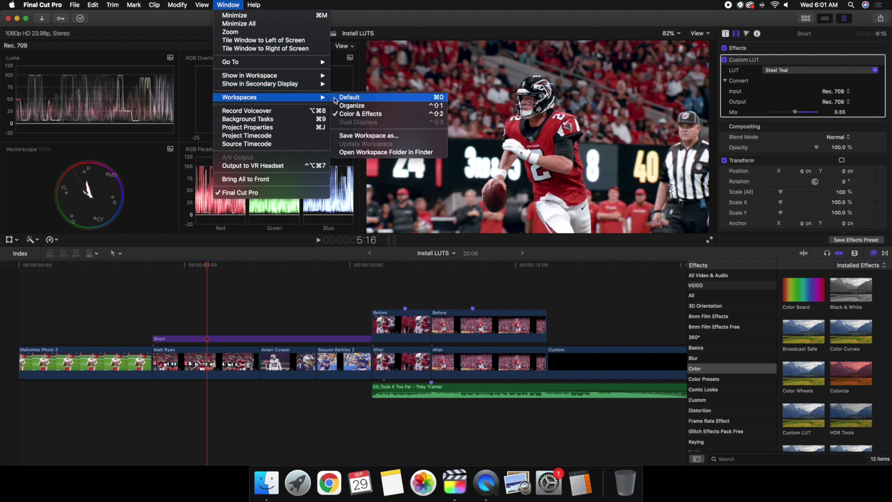
{"action": "left_click", "coordinate": [335, 98]}
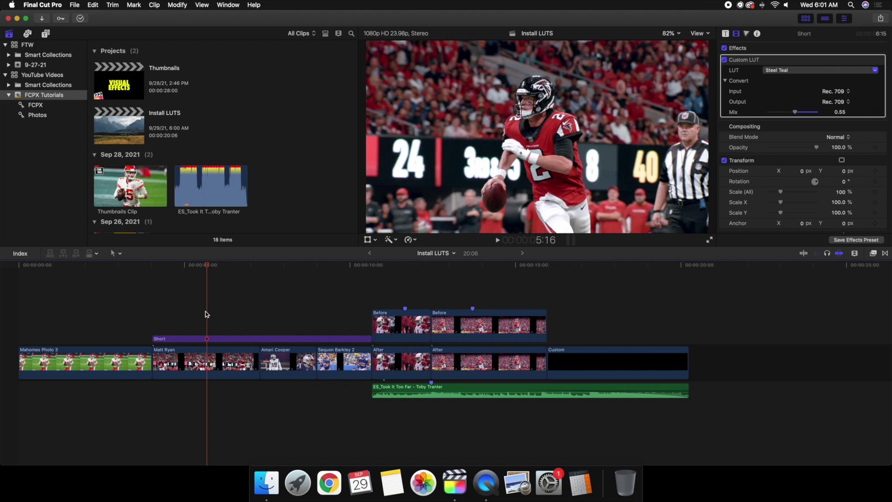
Play the Install LUTS project from the beginning to review the graded clips, stopping within the Custom title
{"action": "key", "text": "Home"}
{"action": "key", "text": "space"}
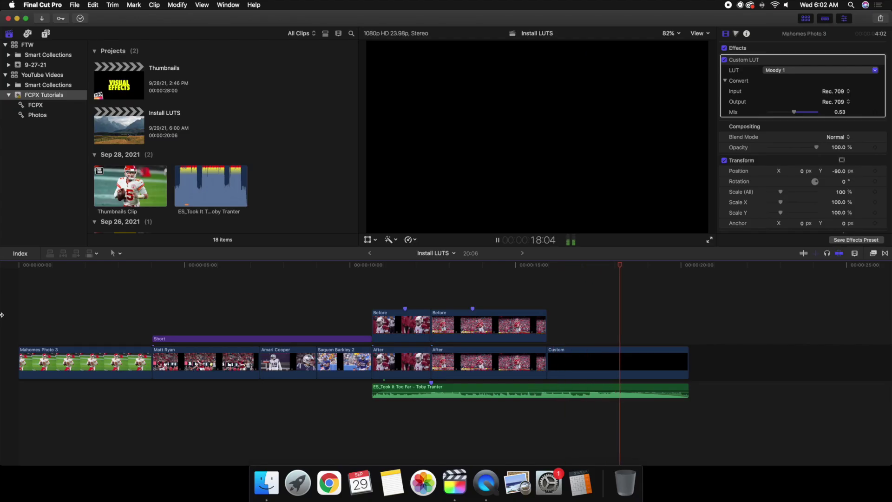
{"action": "key", "text": "space"}
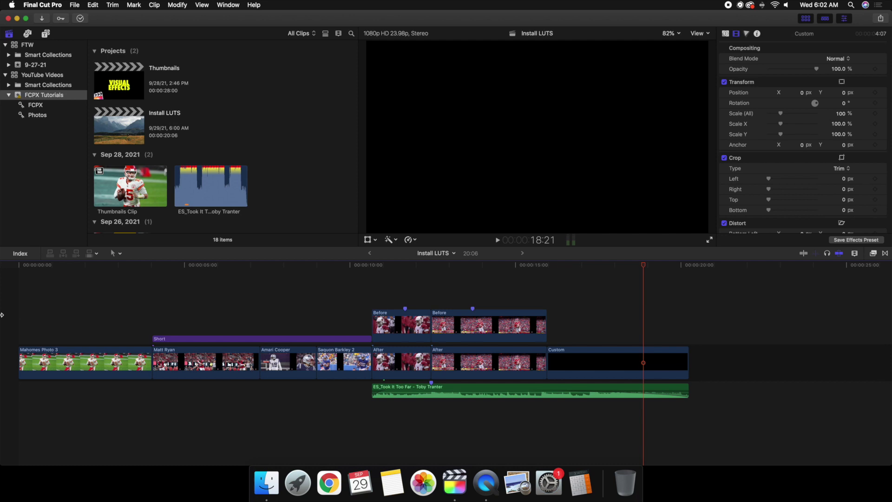